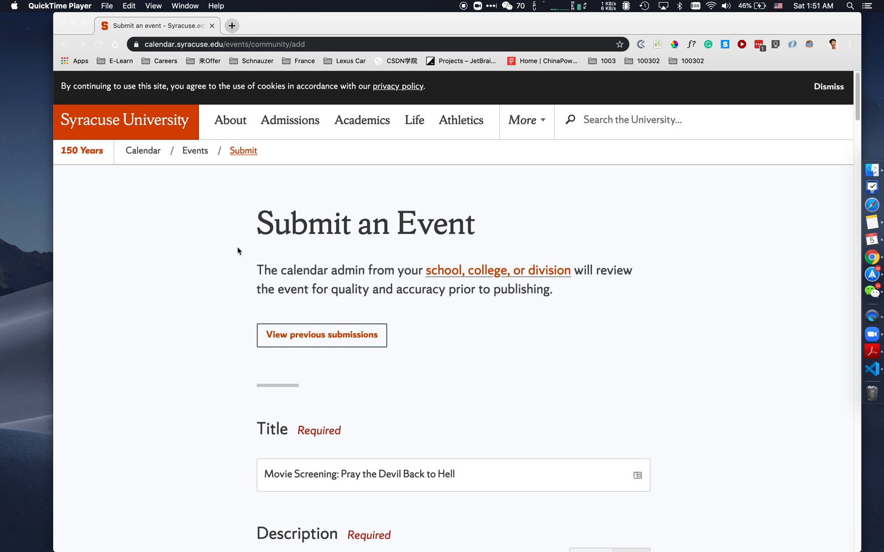
Step: Review the event's Title field, highlighting the full title and the film name after "Movie Screening:"
scroll(232, 276, down, 5)
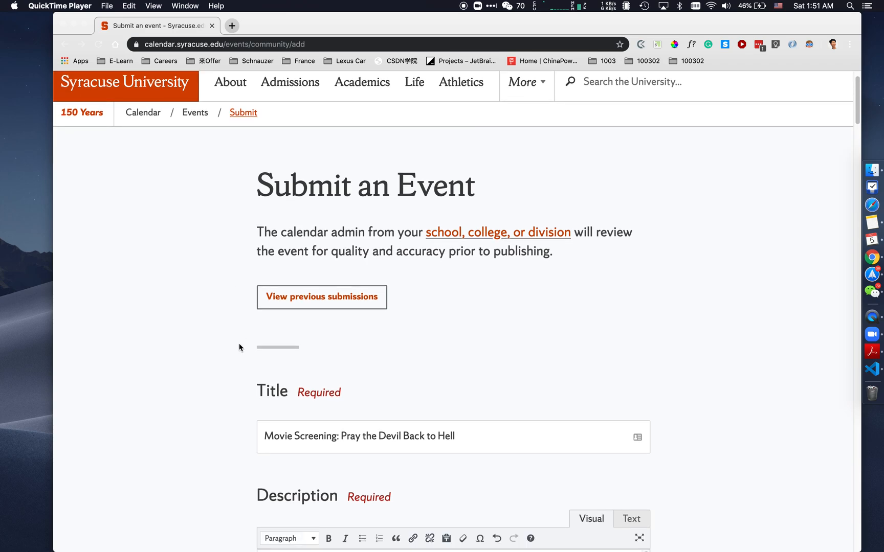
drag(266, 361, 481, 360)
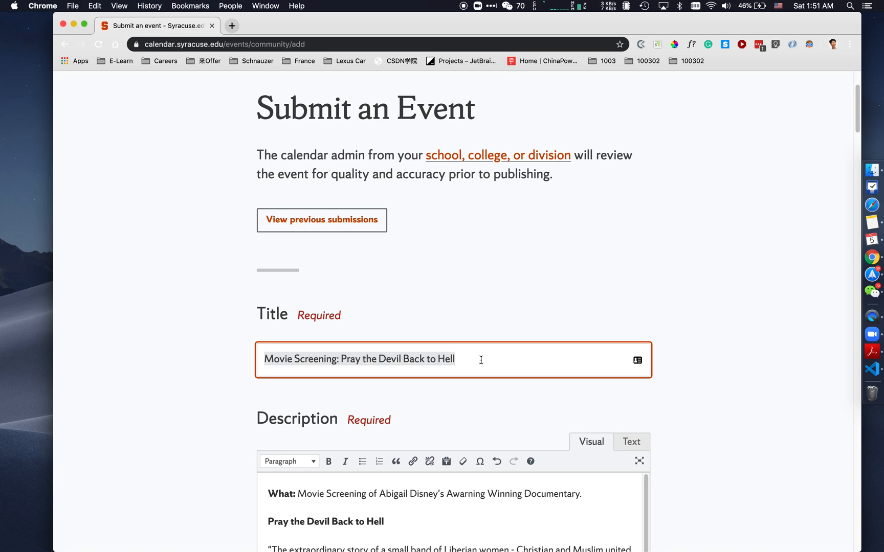
click(481, 360)
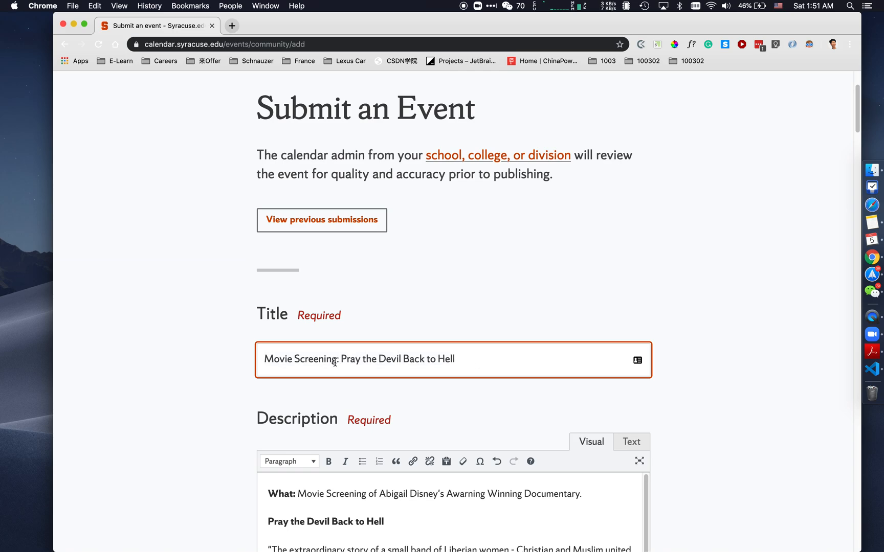
click(266, 359)
drag(271, 359, 299, 359)
click(344, 361)
drag(490, 361, 235, 362)
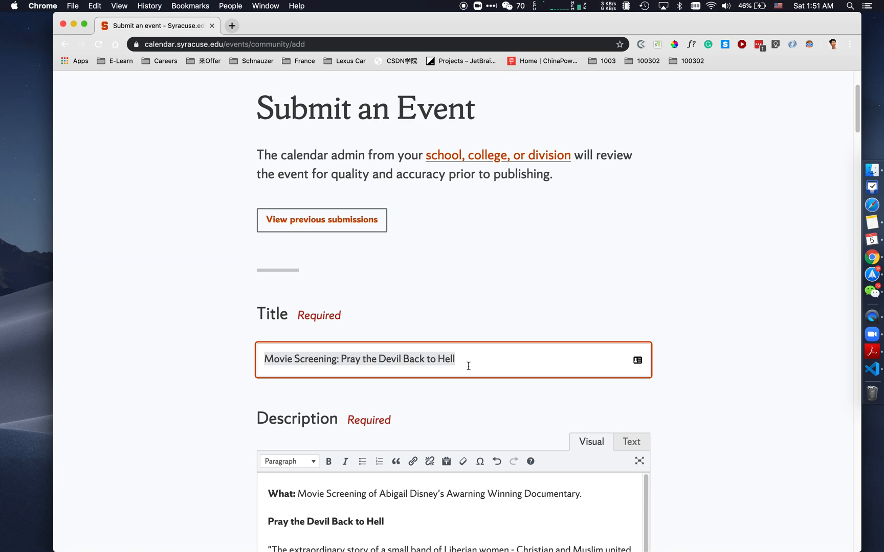
mouse_move(469, 365)
mouse_down()
mouse_move(441, 353)
mouse_move(275, 359)
mouse_move(469, 365)
mouse_up()
click(298, 361)
Step: Read through the event description, highlighting the "What" line, the film summary and the transportation RSVP contact paragraph
scroll(469, 366, down, 5)
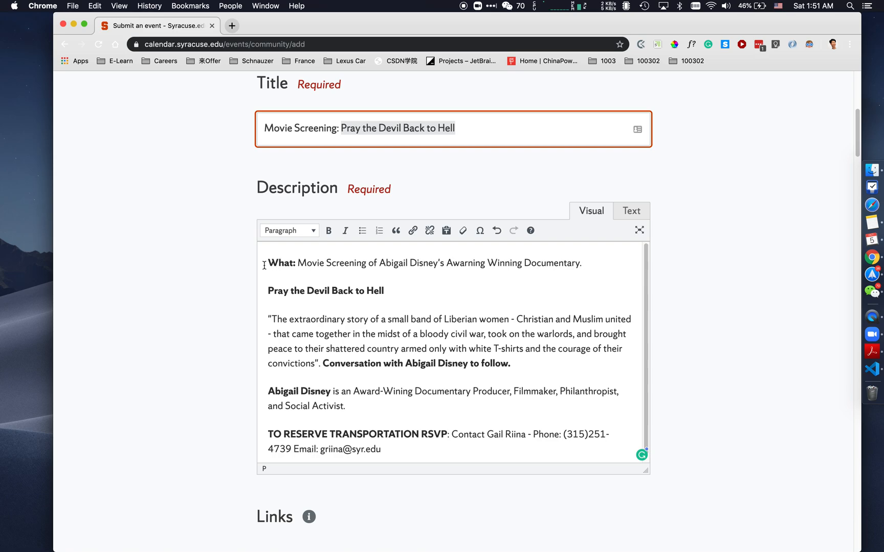
scroll(251, 375, down, 6)
scroll(251, 375, up, 4)
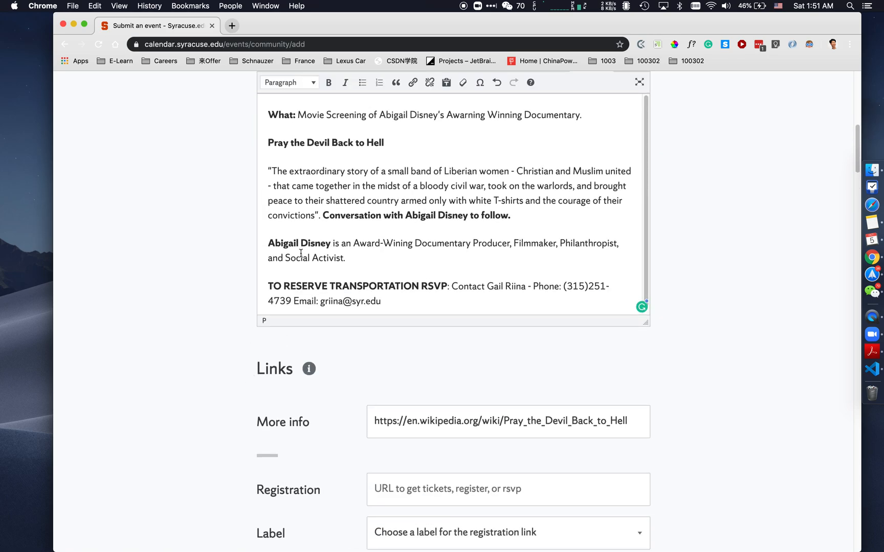
scroll(301, 253, up, 1)
drag(267, 149, 580, 151)
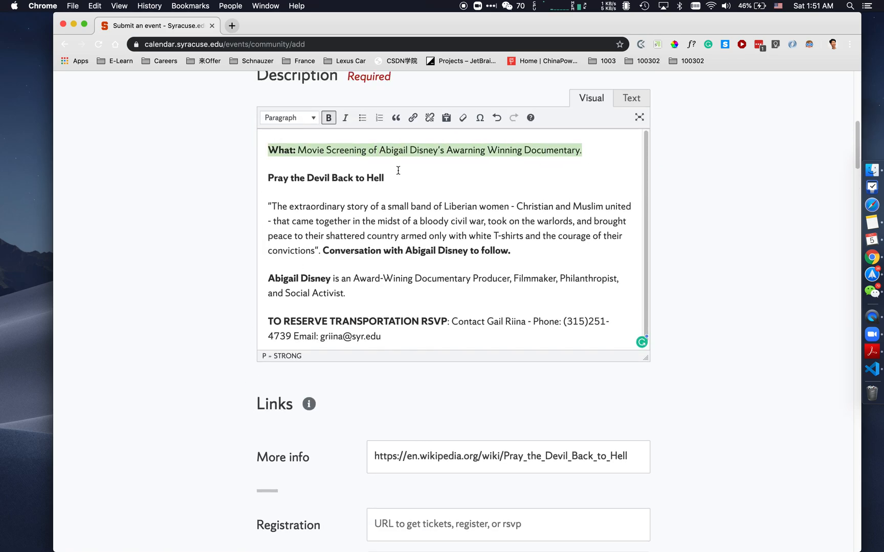
drag(269, 180, 539, 246)
scroll(539, 246, down, 2)
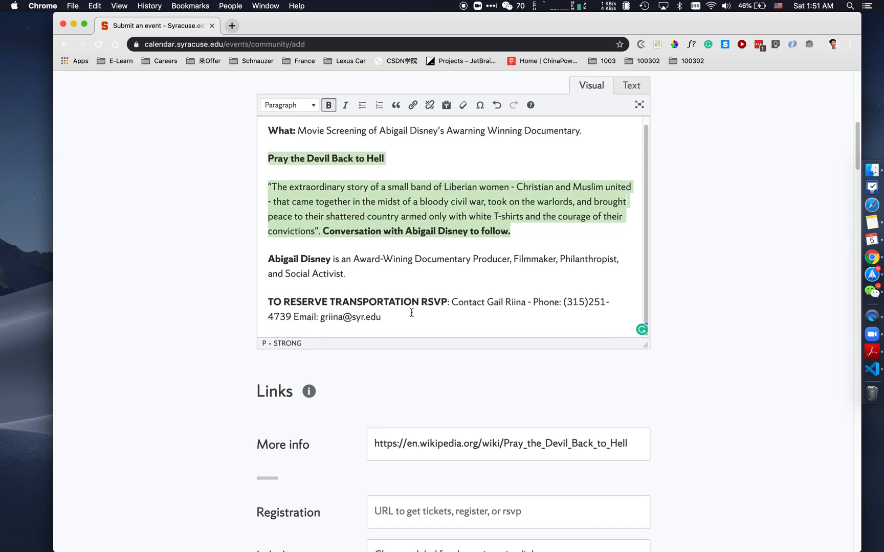
drag(412, 313, 263, 301)
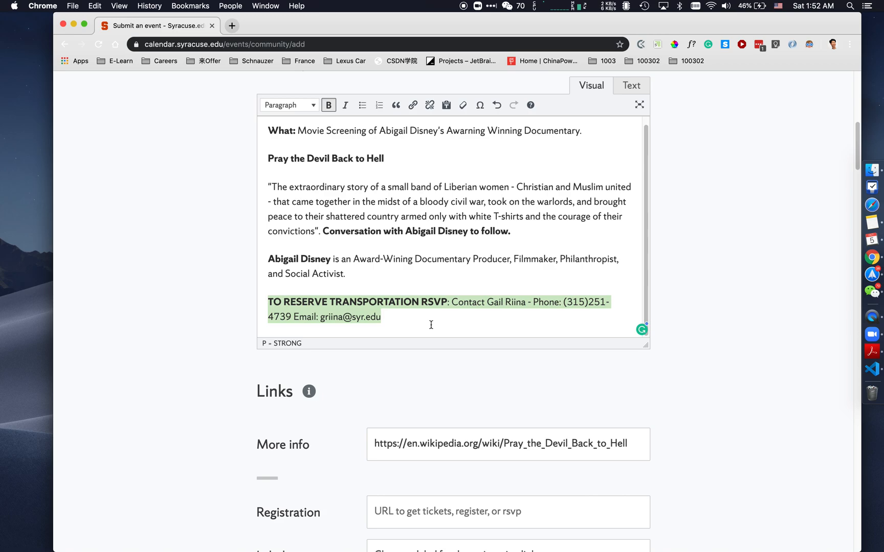
drag(431, 325, 259, 307)
click(487, 328)
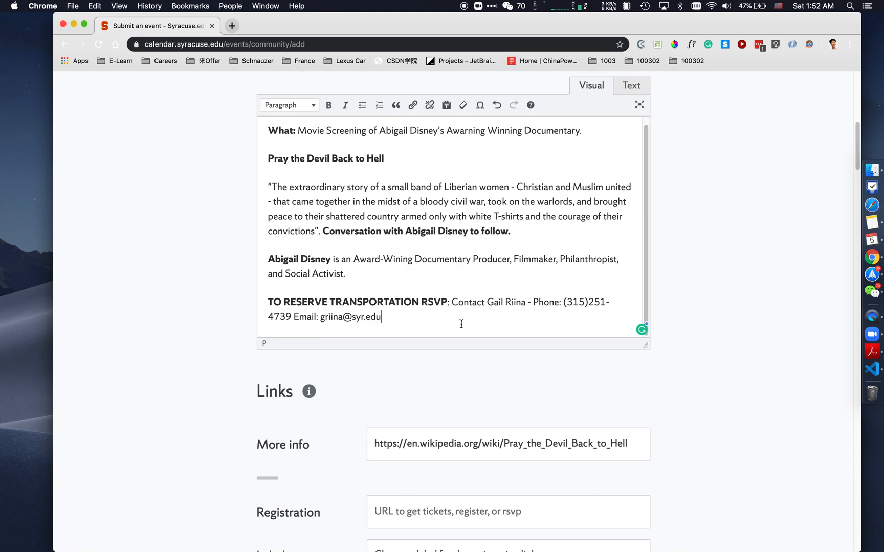
scroll(255, 388, down, 3)
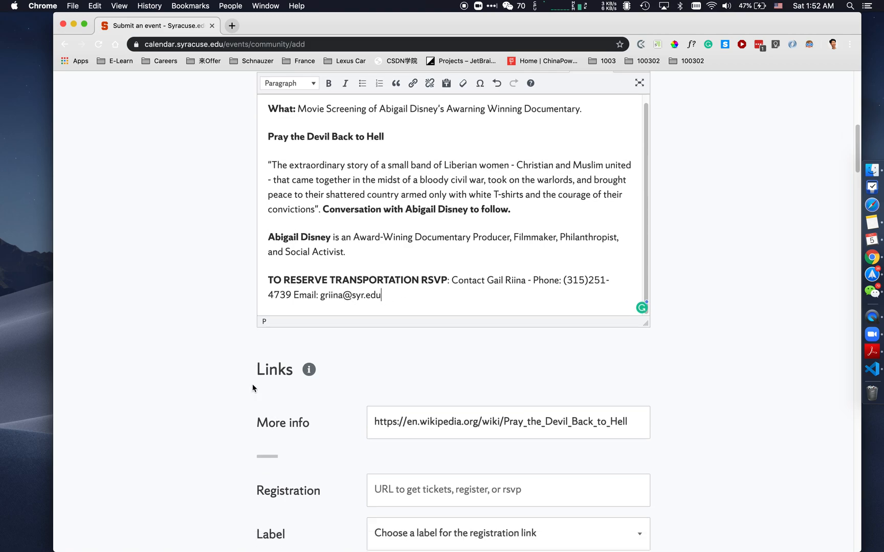
drag(390, 235, 236, 218)
Step: Examine the More info link in the Links section, highlighting its whole URL
scroll(269, 337, down, 6)
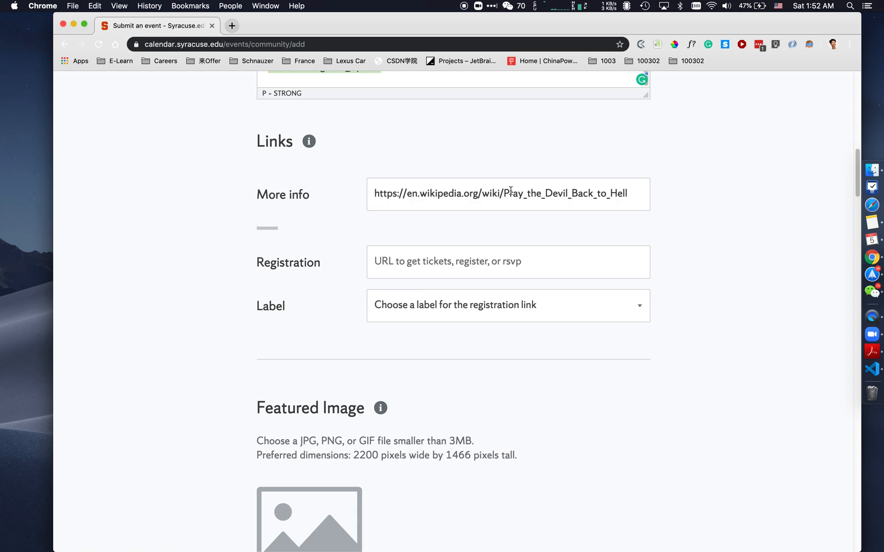
click(572, 189)
key(super+a)
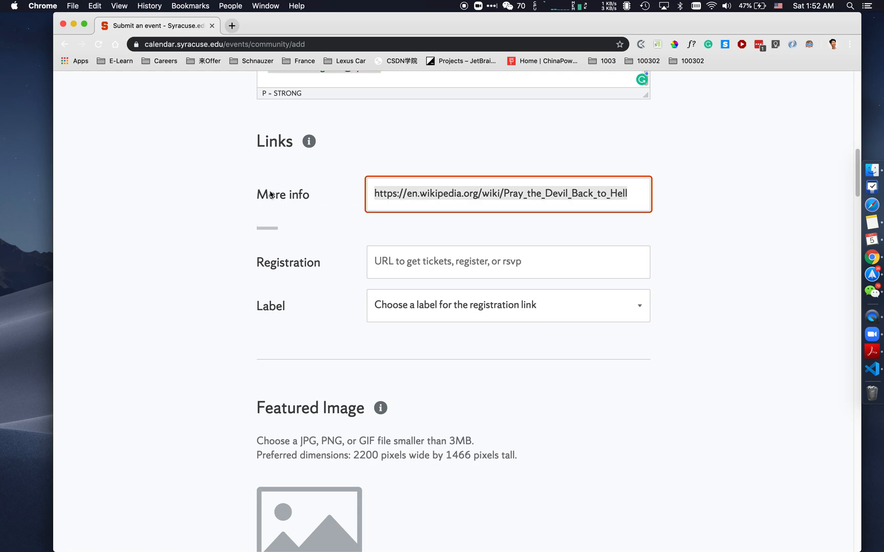
click(330, 207)
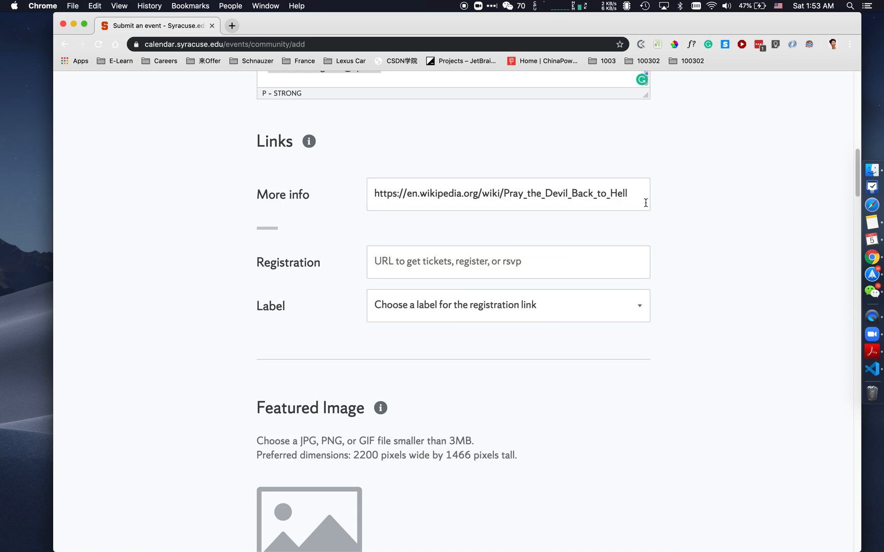
scroll(655, 224, up, 1)
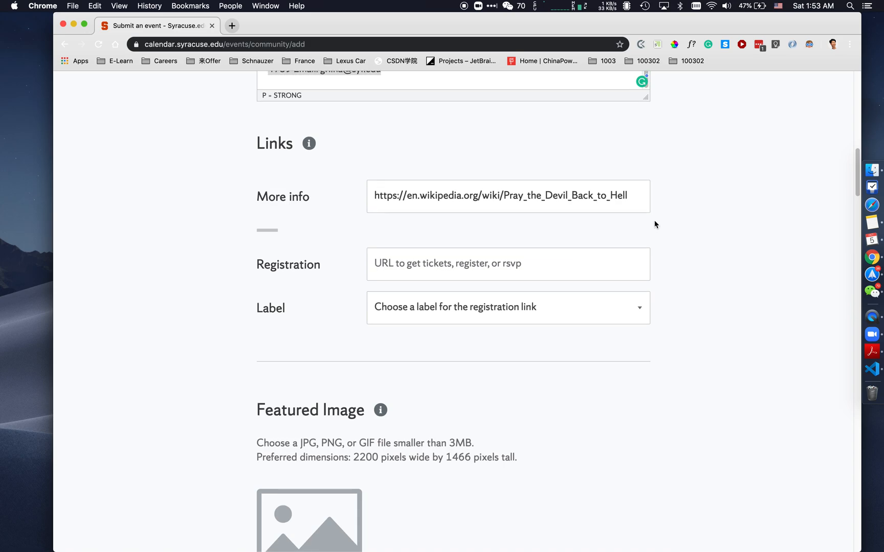
Step: Inspect the Registration URL field and the label choices for the registration link, leaving both unset
scroll(604, 221, down, 5)
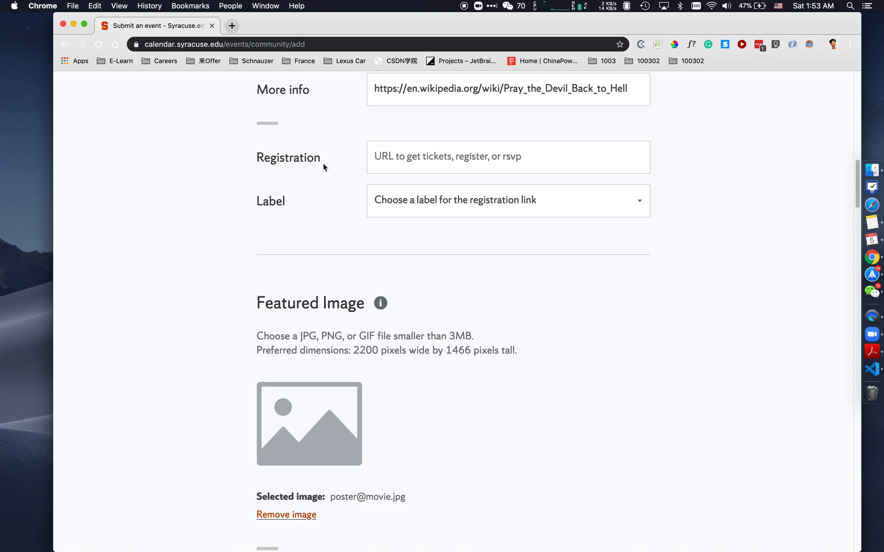
click(495, 165)
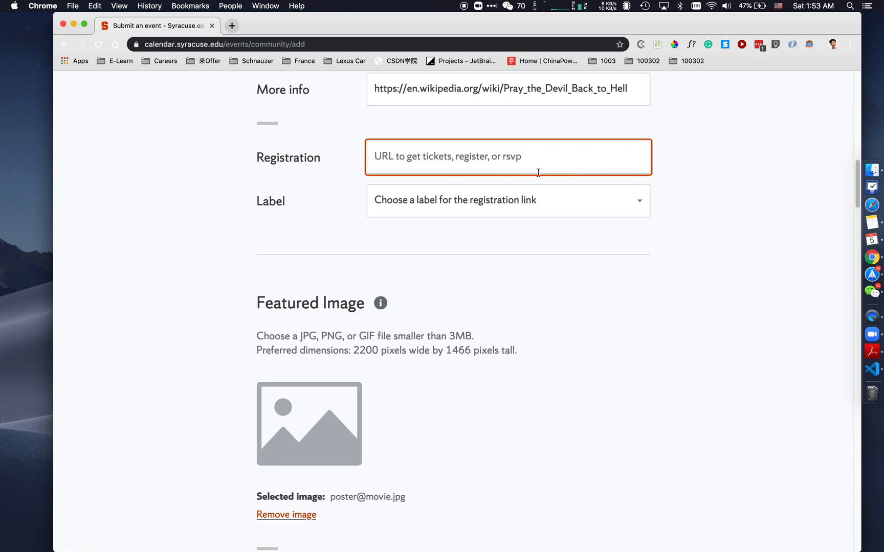
click(543, 191)
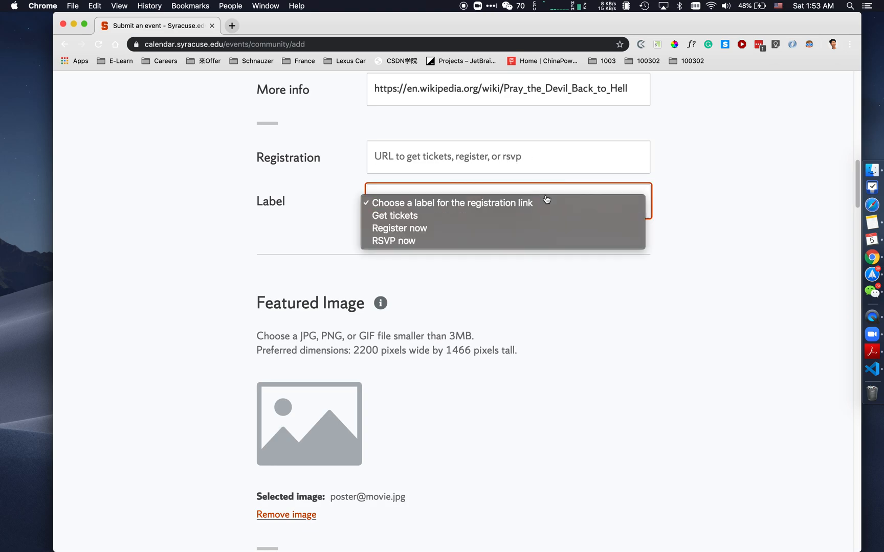
click(447, 189)
click(421, 214)
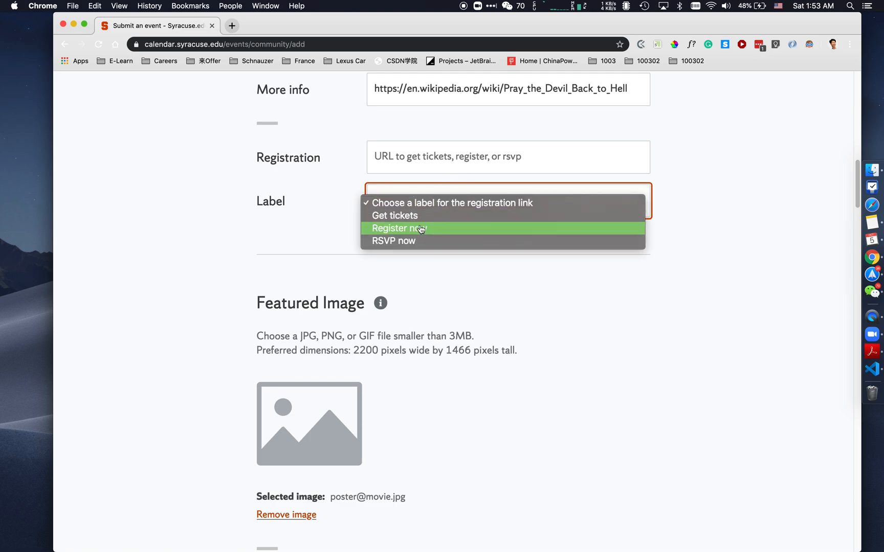
click(454, 268)
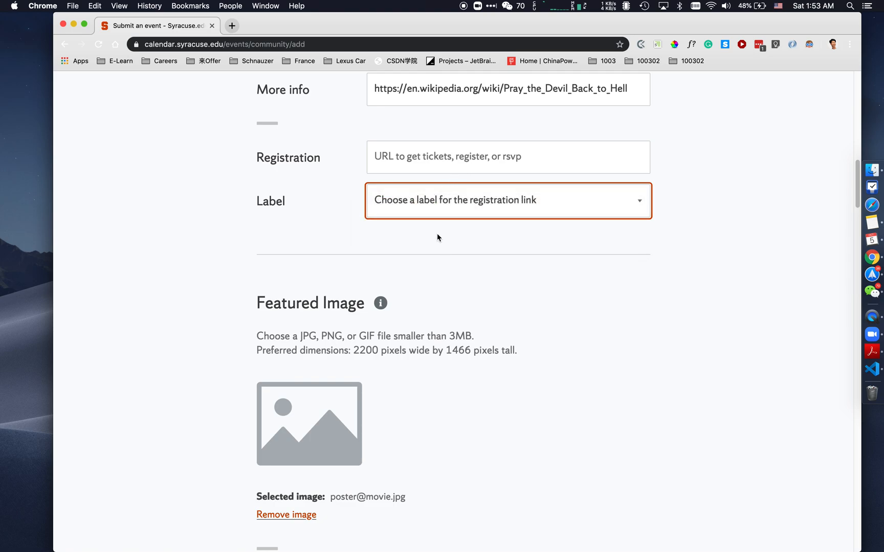
Step: Return to the description and highlight the word "RSVP" in the transportation paragraph
scroll(401, 244, down, 1)
scroll(400, 245, up, 4)
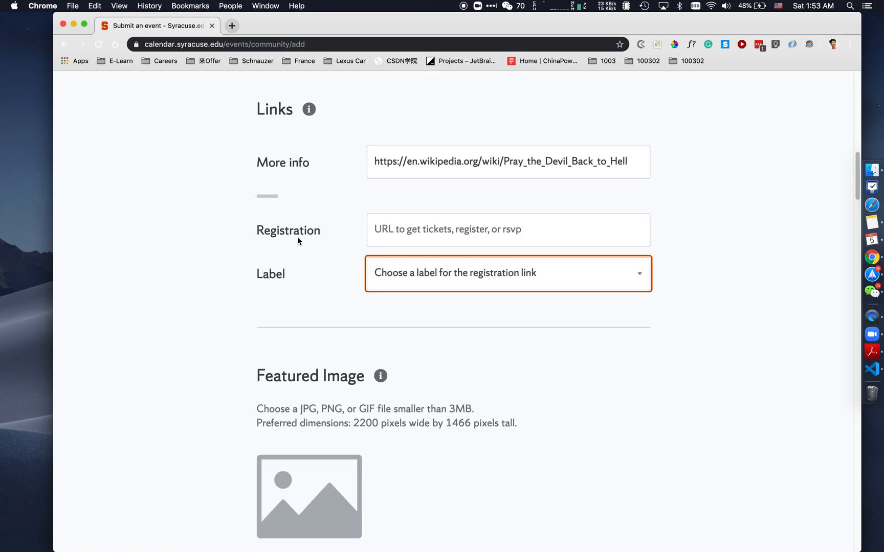
scroll(243, 296, down, 2)
scroll(243, 297, up, 15)
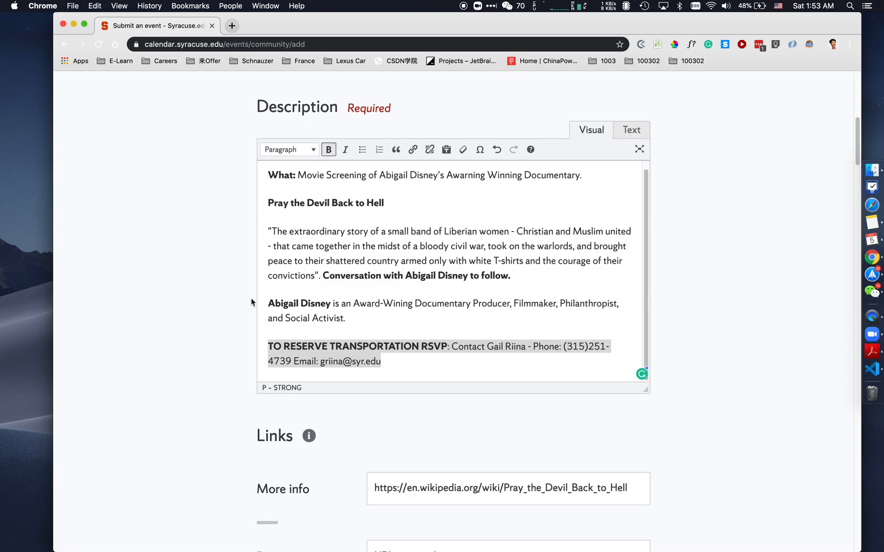
click(391, 361)
drag(420, 347, 448, 347)
scroll(404, 365, down, 5)
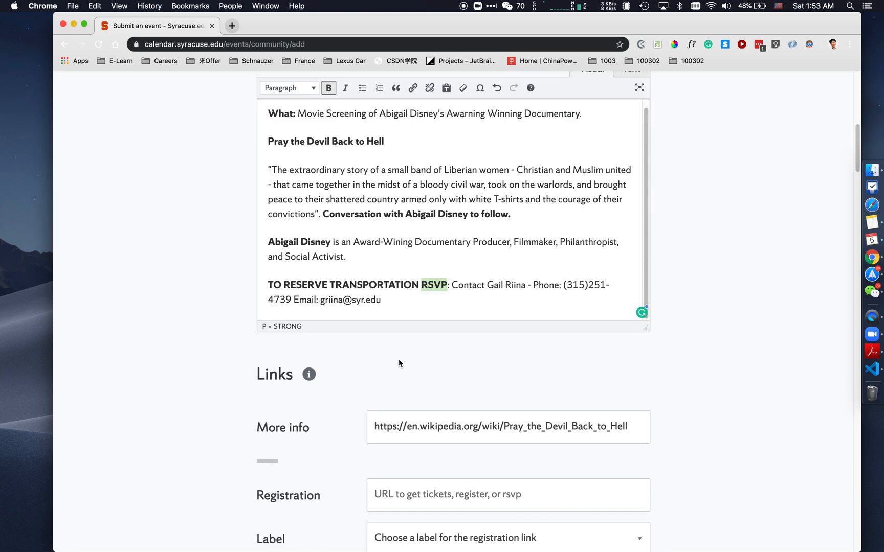
Step: Examine the Featured Image section, including the selected image file and the full alt text
scroll(383, 359, down, 4)
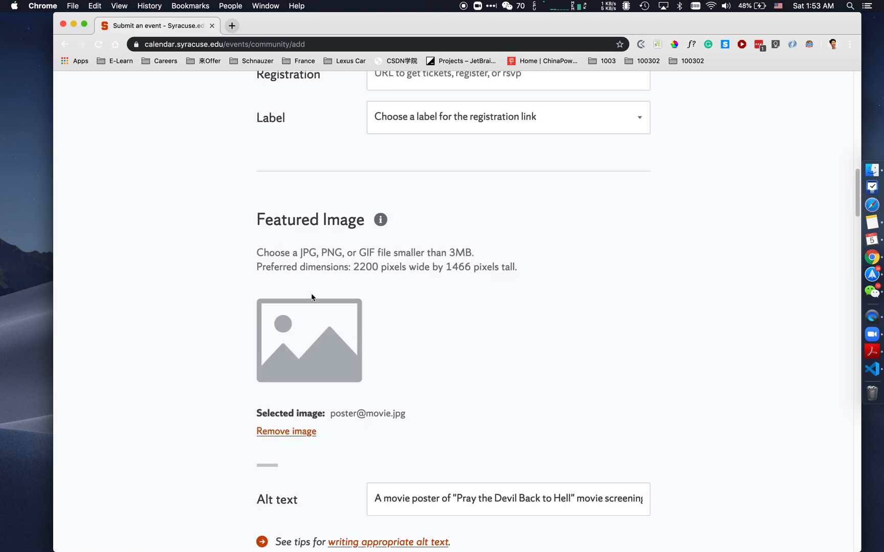
scroll(386, 323, down, 1)
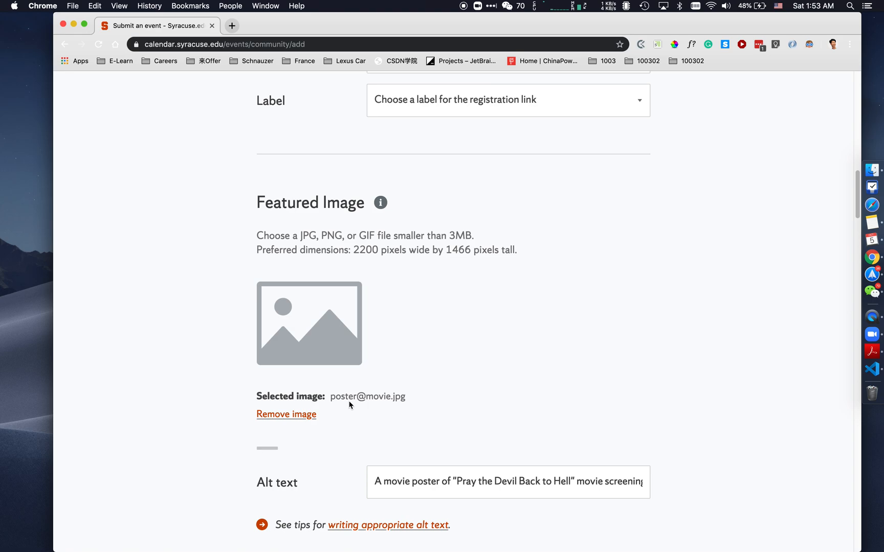
scroll(349, 401, down, 4)
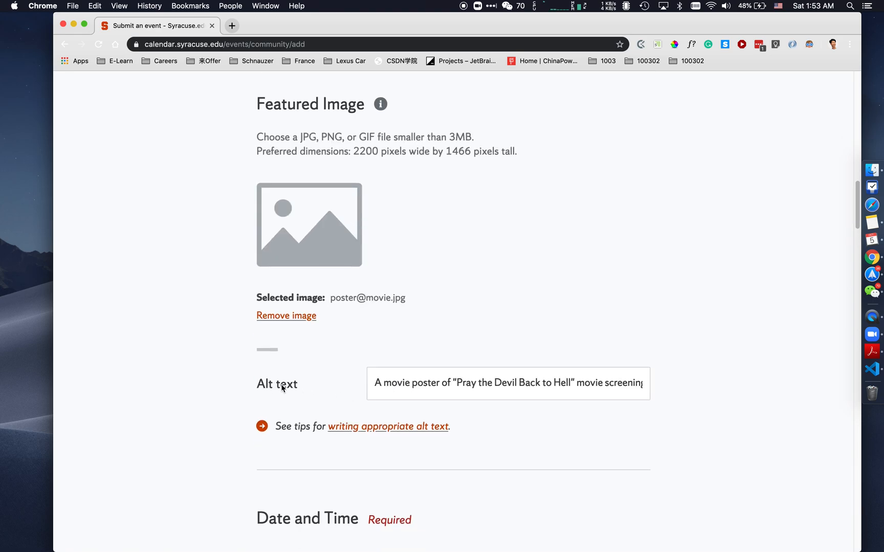
drag(383, 382, 680, 383)
click(468, 384)
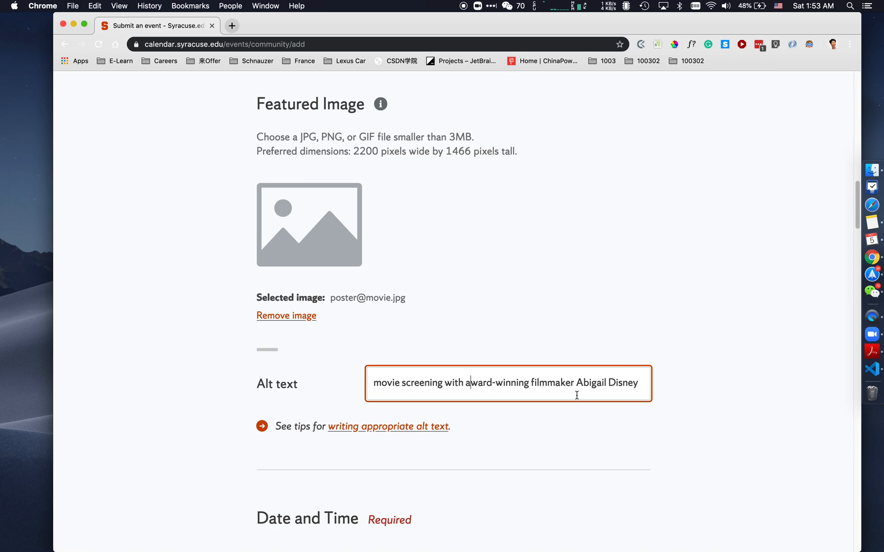
click(638, 387)
click(299, 387)
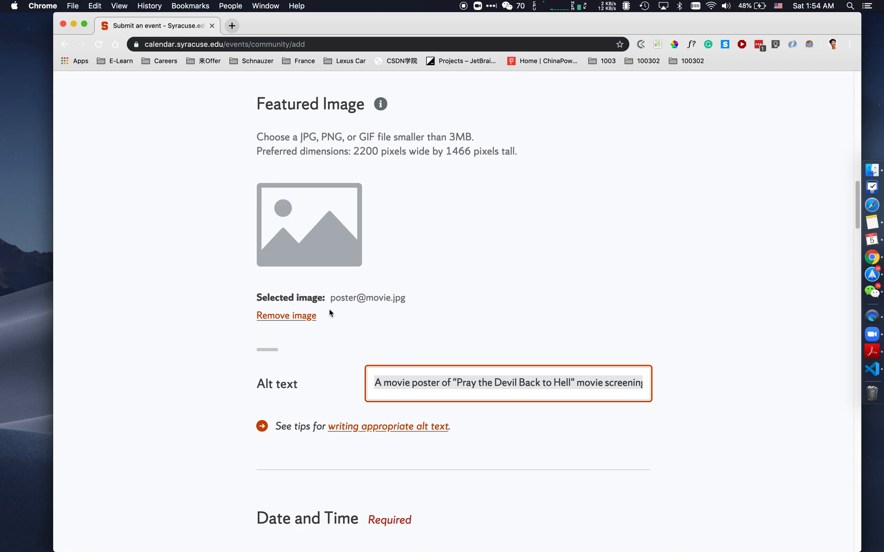
click(375, 383)
drag(375, 382, 670, 387)
click(670, 387)
Step: Review the Date and Time section, including the all-day option, timezone, and starting and ending times
scroll(602, 434, down, 2)
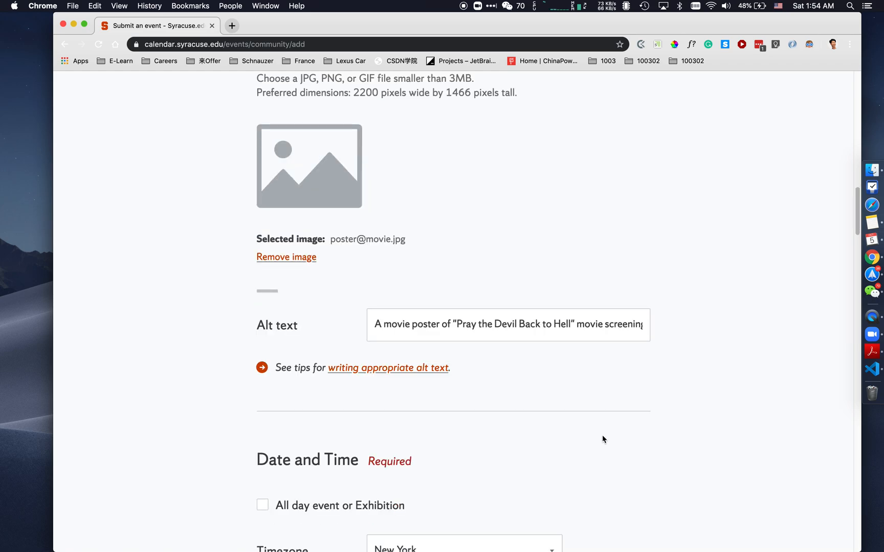
scroll(602, 435, down, 6)
scroll(161, 385, down, 6)
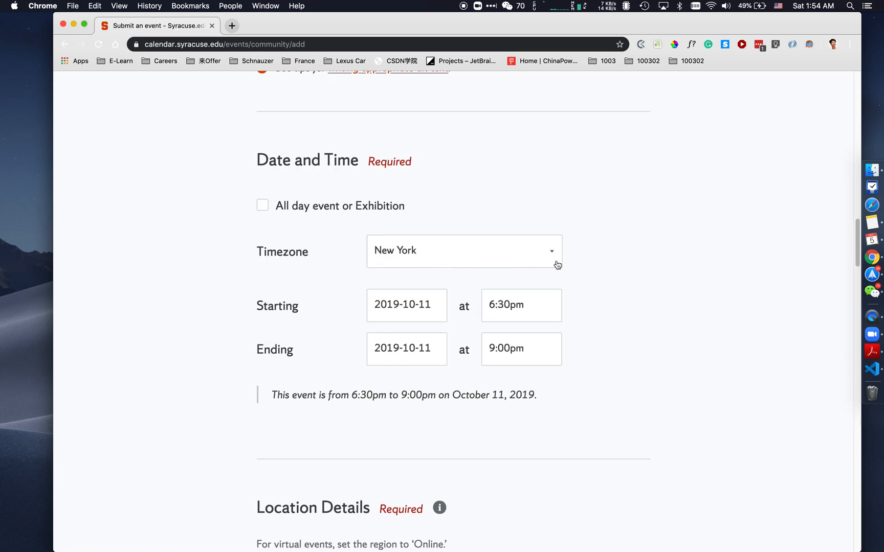
scroll(607, 279, down, 2)
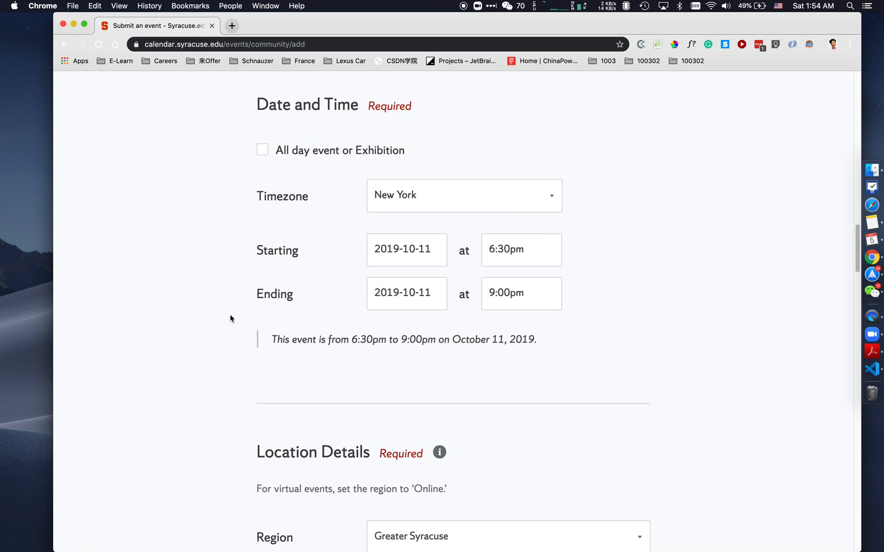
Step: Inspect the Location Details section, viewing the Region and Location choices without changing either
scroll(230, 318, down, 10)
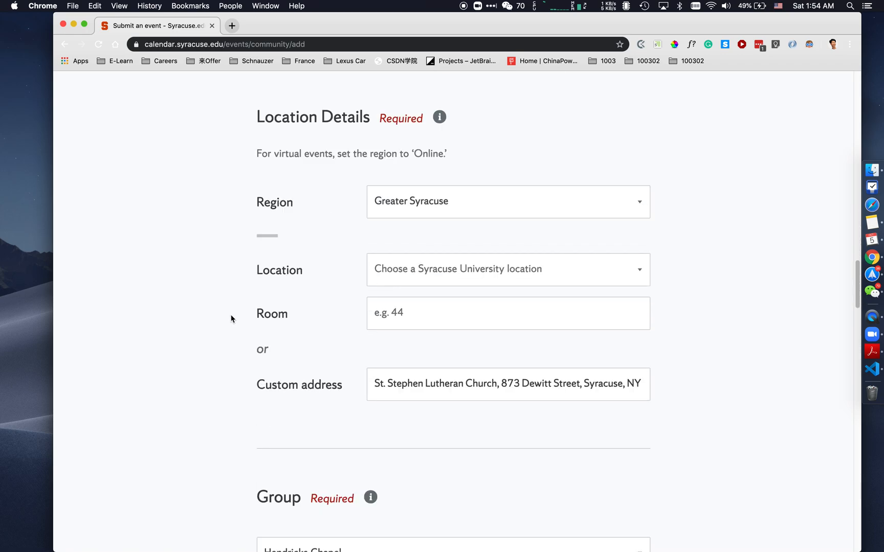
click(468, 205)
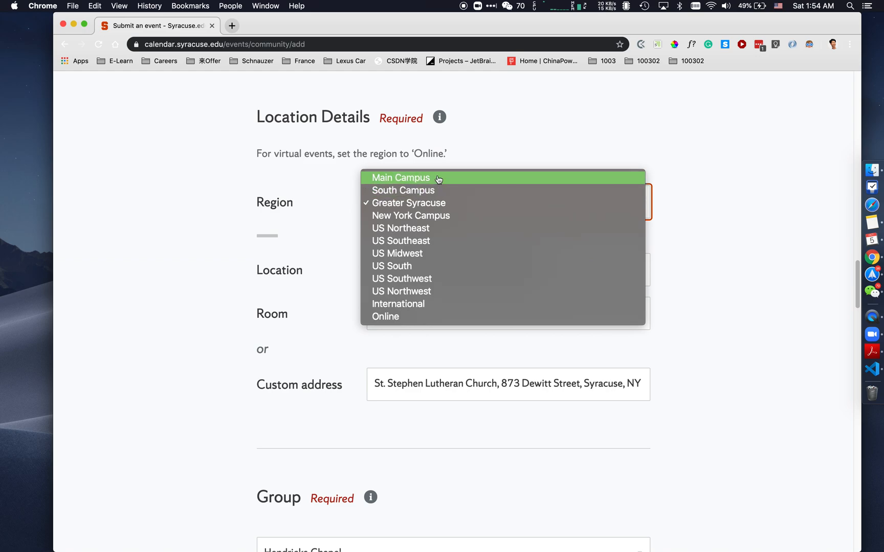
click(726, 180)
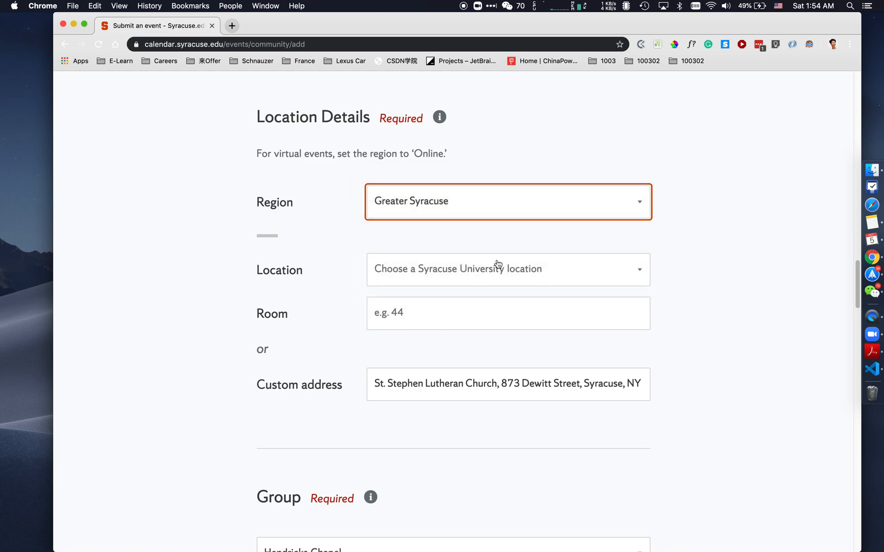
click(467, 274)
click(763, 260)
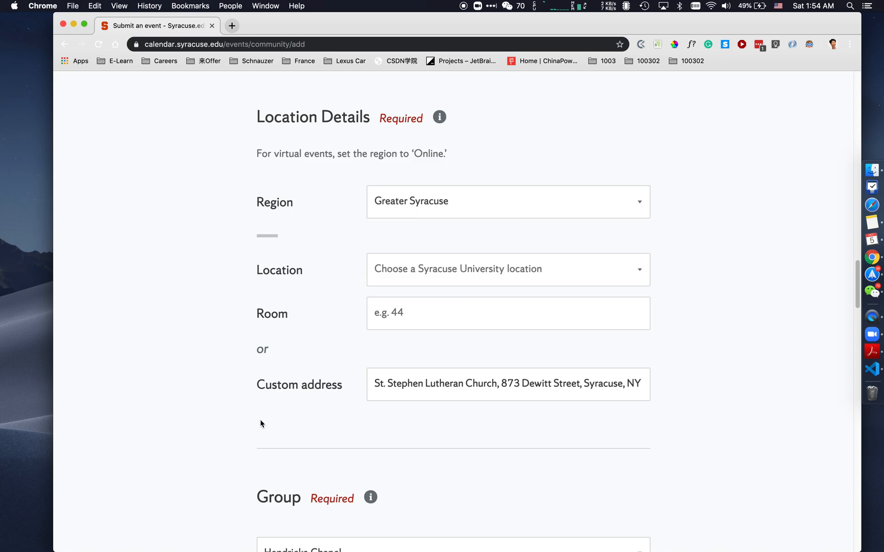
Step: Review the custom address in Location Details and view the Group choices without changing Hendricks Chapel
drag(375, 387, 666, 397)
click(666, 397)
scroll(542, 425, down, 6)
click(313, 227)
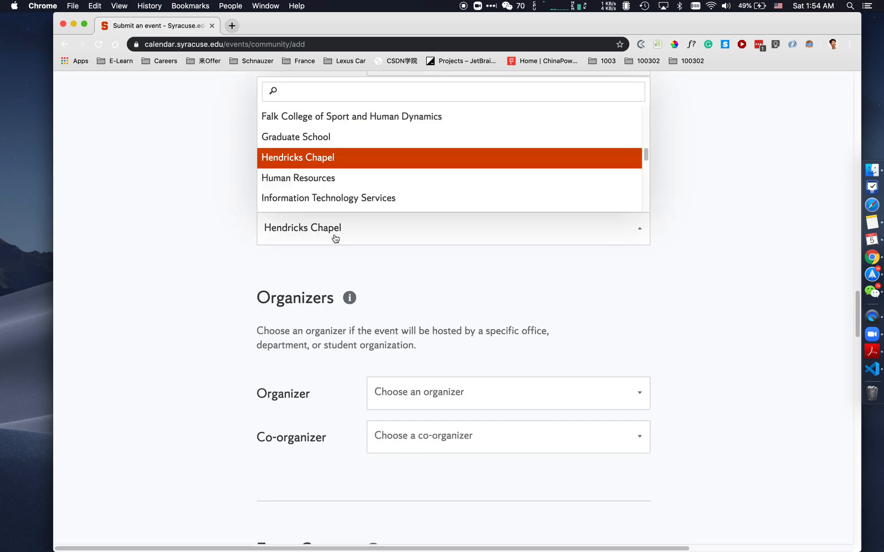
click(271, 244)
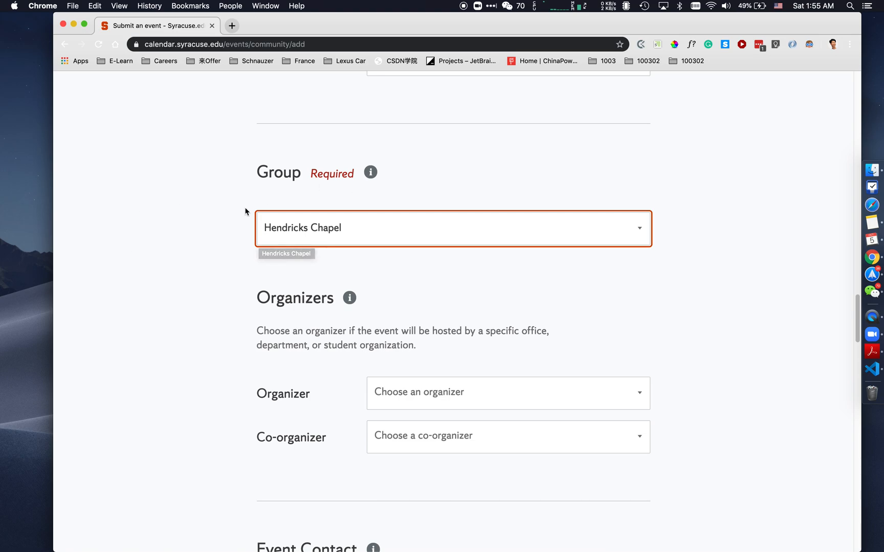
Step: Open the Organizer choices in the Organizers section and search them for "luthe"
scroll(266, 276, down, 3)
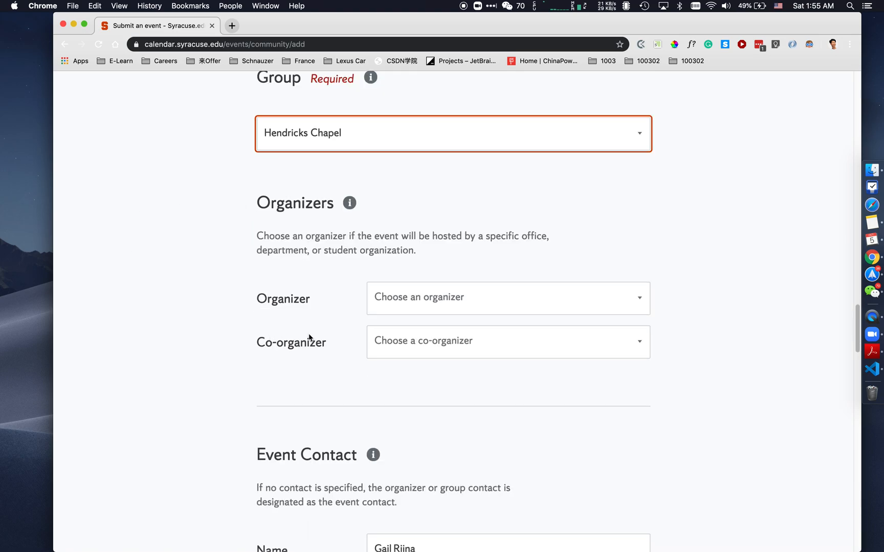
click(440, 309)
click(444, 306)
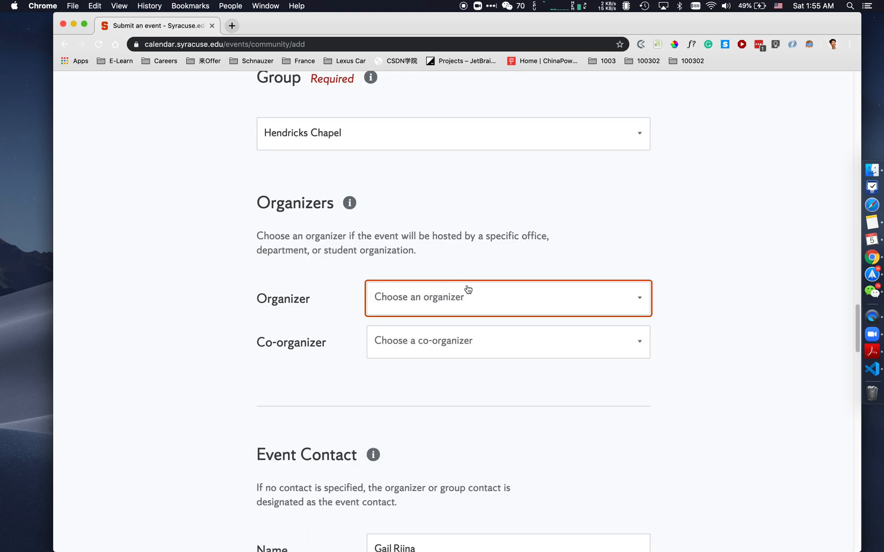
click(647, 302)
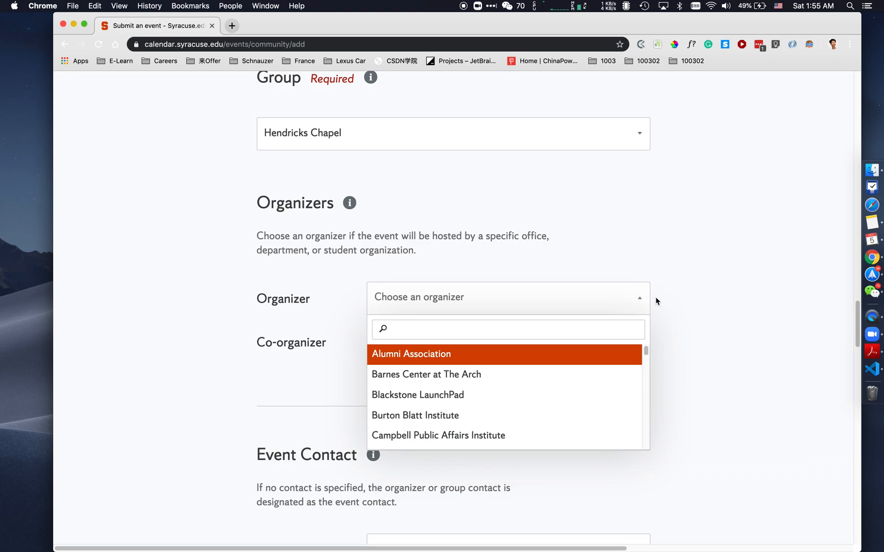
click(540, 337)
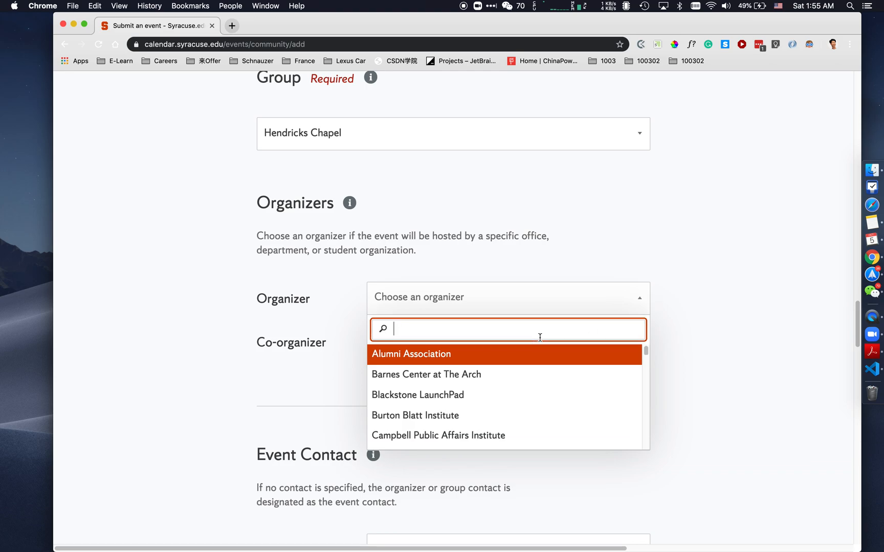
text(luthe)
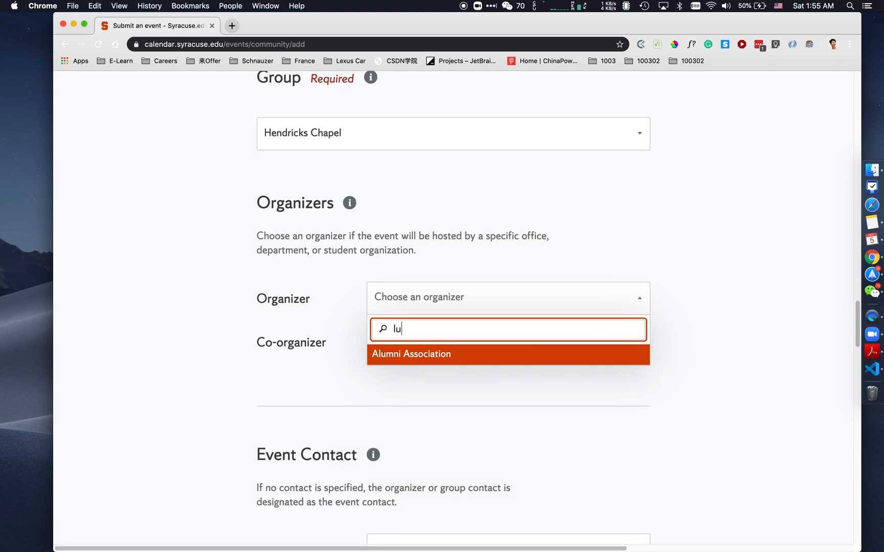
Step: Clear the organizer search and set the Organizer to Alumni Association
key(BackSpace)
key(BackSpace)
key(BackSpace)
key(BackSpace)
key(BackSpace)
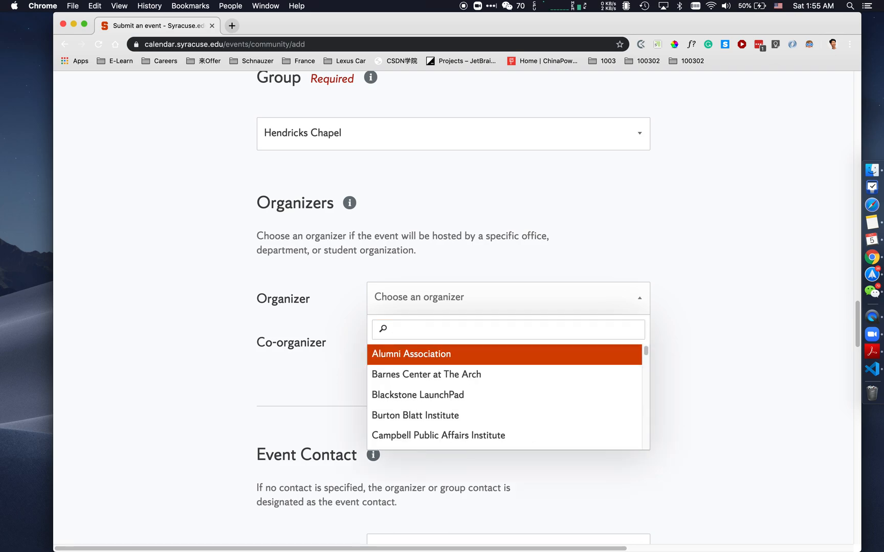
key(Return)
scroll(348, 296, down, 2)
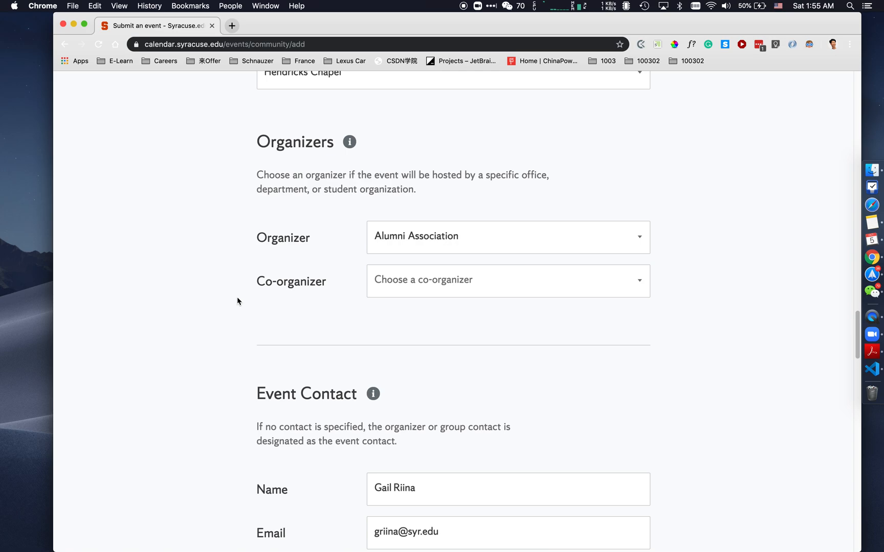
Step: Search the Organizer choices for "hendr", clear the search, and close the list without changing the organizer
scroll(237, 297, down, 3)
click(440, 160)
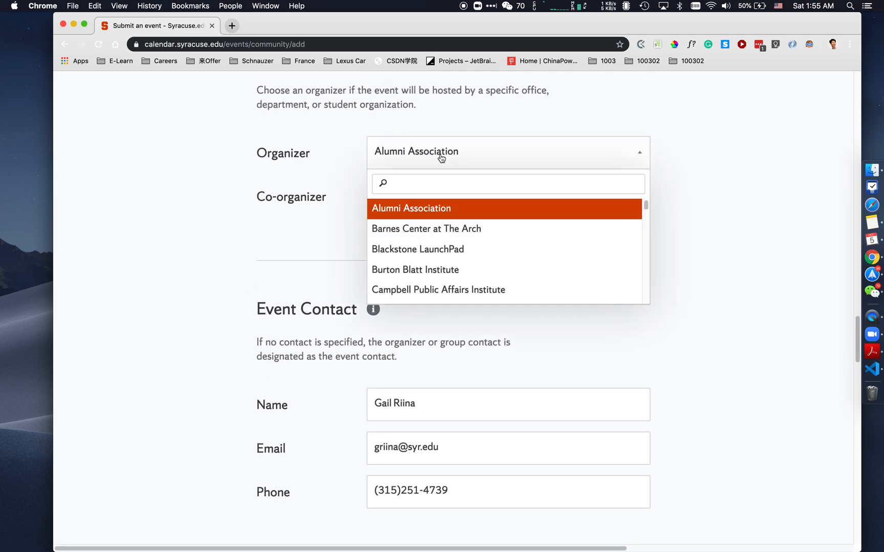
text(h)
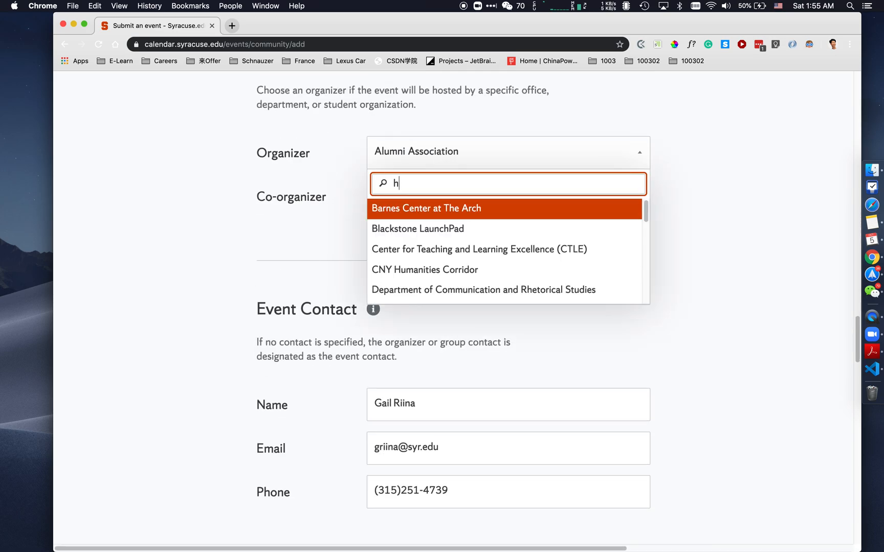
text(endr)
key(BackSpace)
key(BackSpace)
key(BackSpace)
key(BackSpace)
key(BackSpace)
click(715, 168)
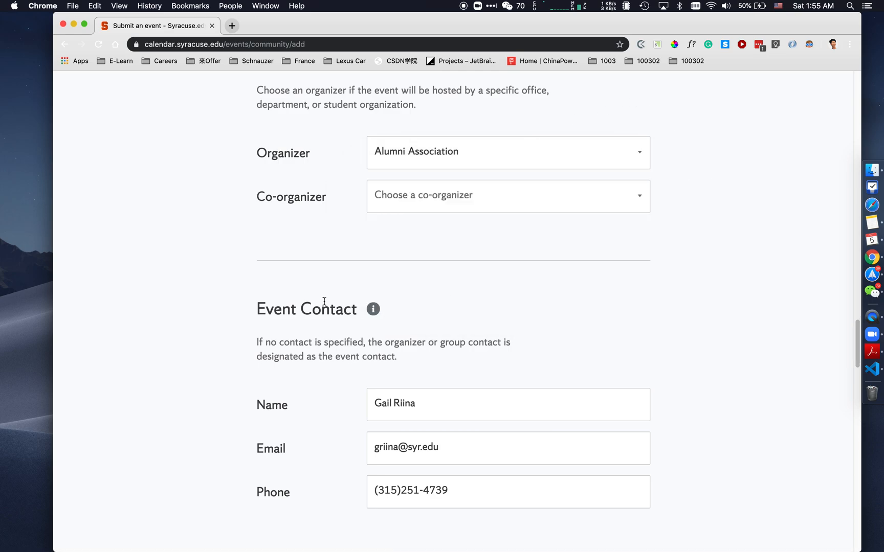
Step: Review the Event Contact section, checking the email and phone fields and highlighting the contact's name
scroll(217, 340, down, 5)
click(396, 287)
click(455, 330)
scroll(237, 360, down, 2)
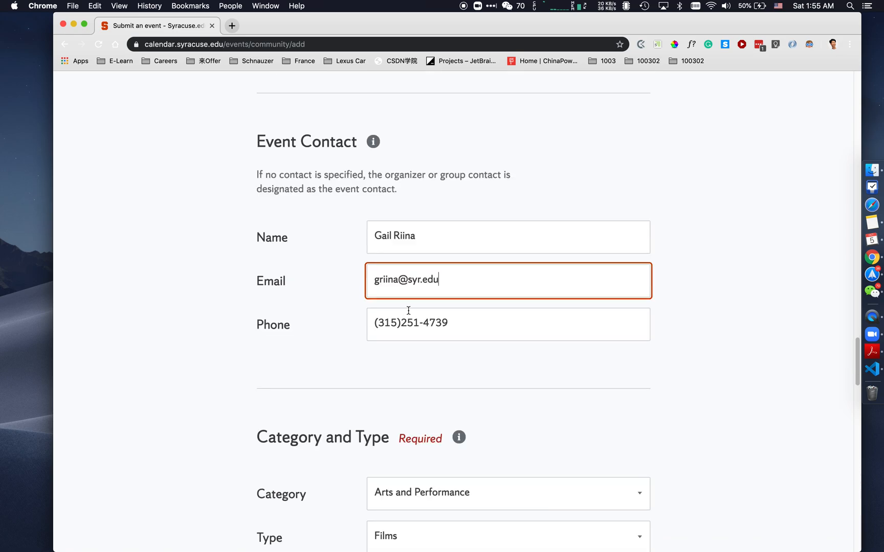
drag(421, 243, 375, 234)
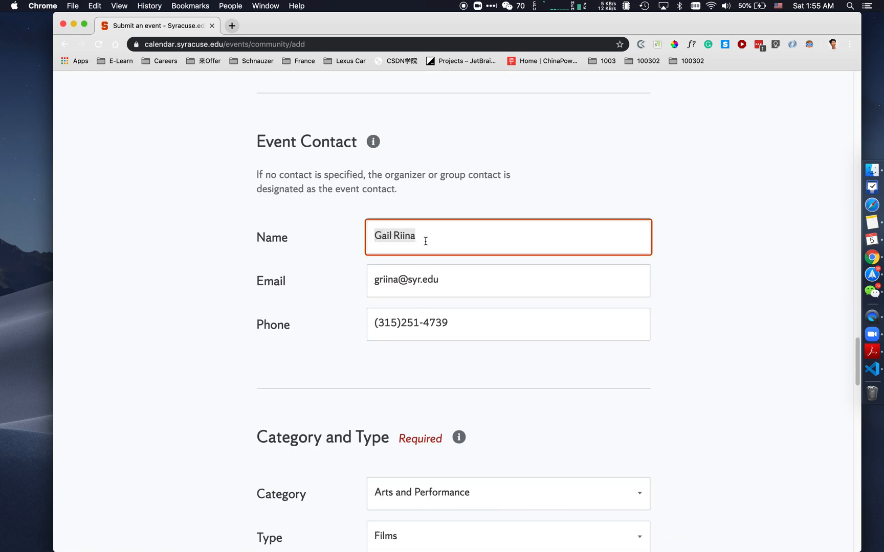
click(426, 241)
Step: Review the Category and Type section, viewing the Category choices without changing Arts and Performance
scroll(259, 351, down, 4)
scroll(259, 351, down, 4)
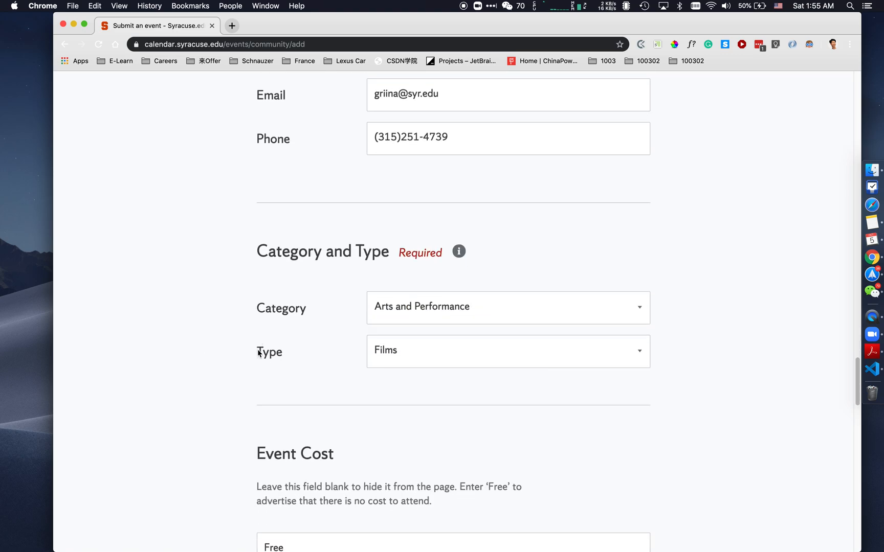
scroll(258, 351, down, 1)
click(431, 301)
click(328, 306)
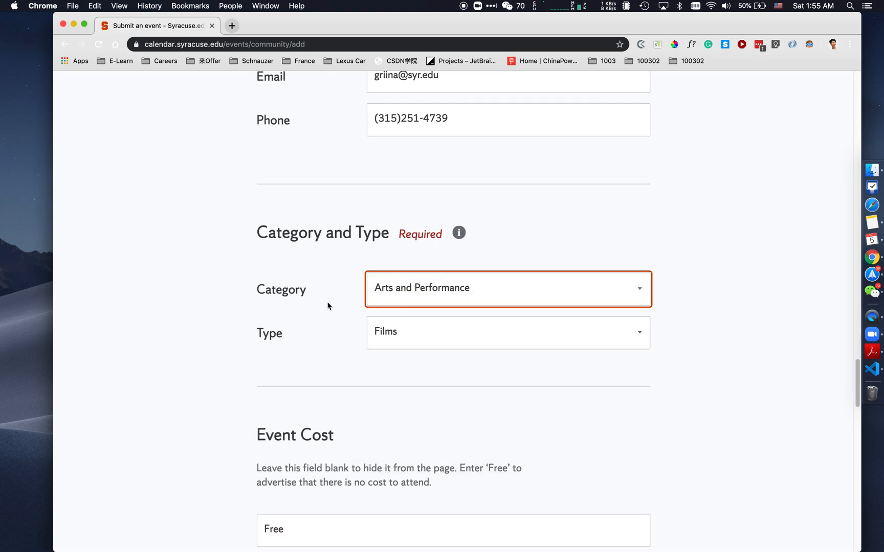
click(402, 294)
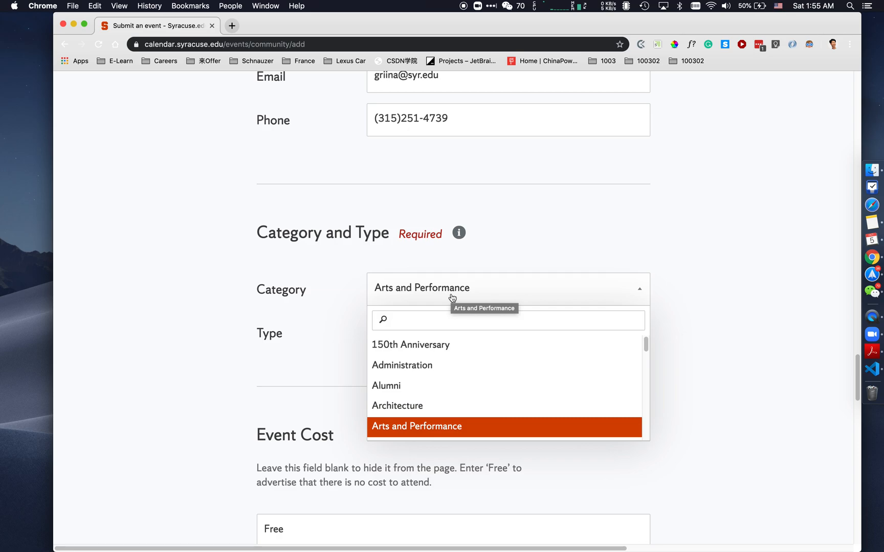
click(112, 394)
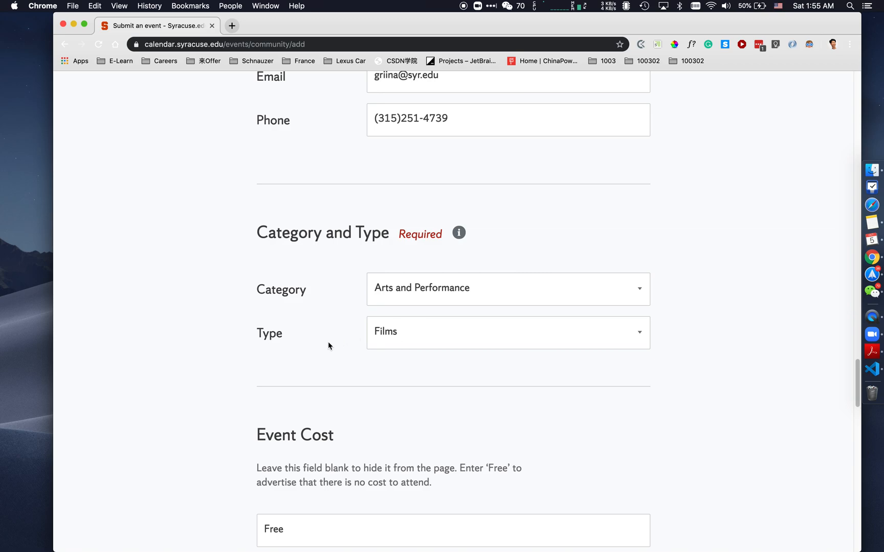
Step: Highlight the Event Cost value and review the Intended Audience options, leaving all of them unchecked
scroll(254, 384, down, 5)
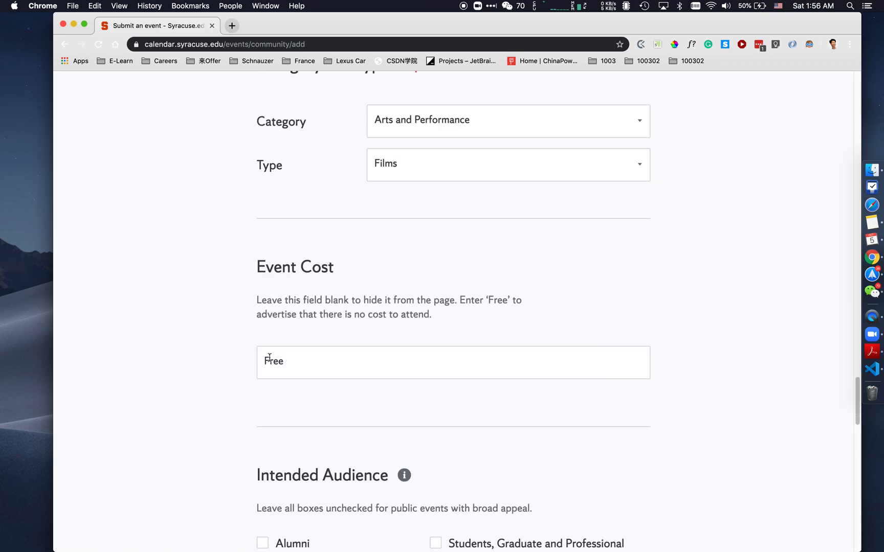
drag(289, 361, 186, 347)
scroll(243, 385, down, 8)
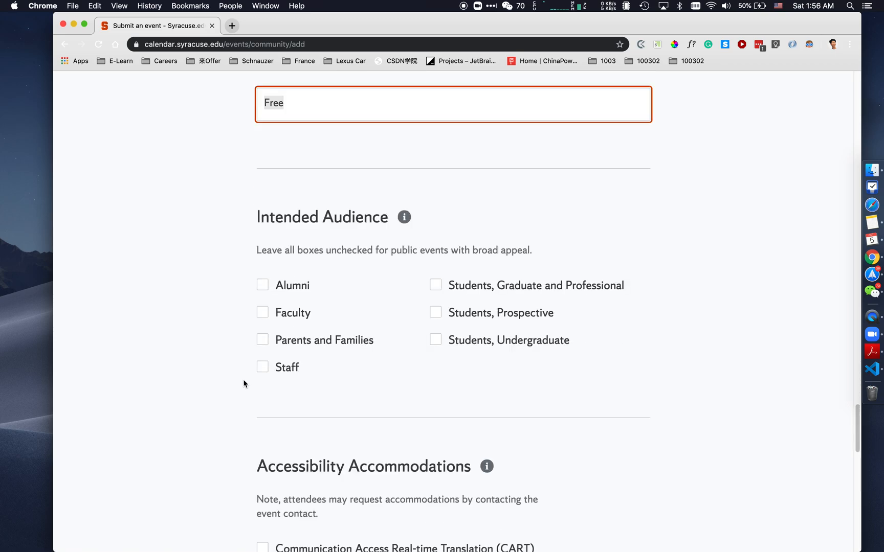
drag(251, 231, 601, 377)
click(317, 391)
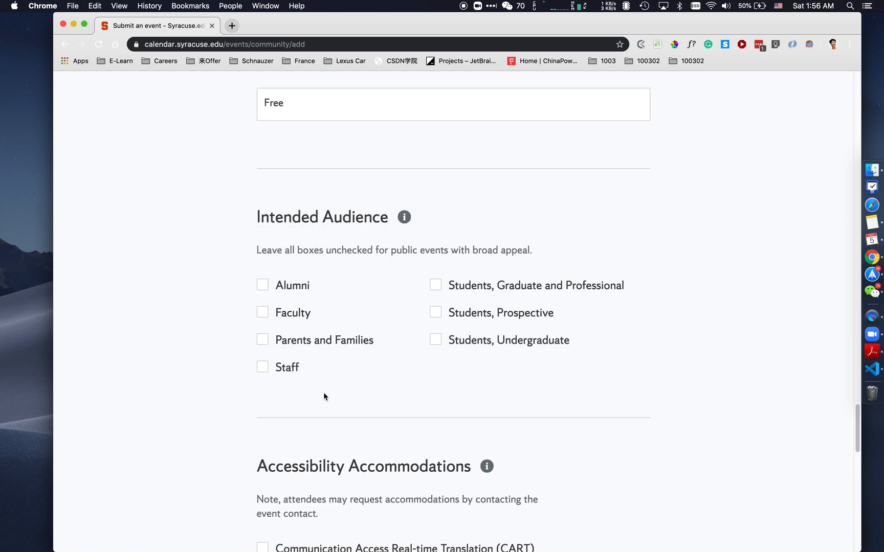
scroll(317, 358, down, 3)
drag(315, 332, 247, 132)
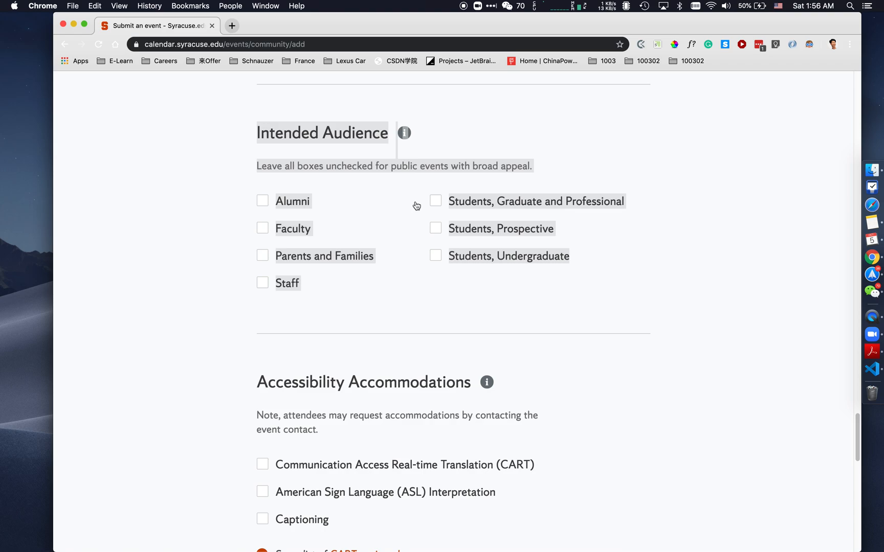
Step: Examine the Accessibility Accommodations section, including the CART, ASL interpretation and captioning options and the service links
scroll(292, 333, down, 3)
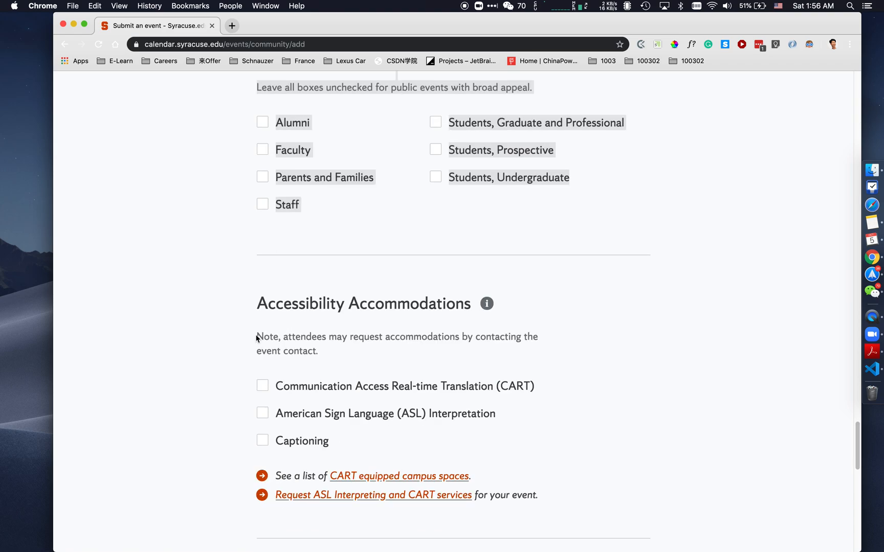
scroll(257, 338, down, 4)
click(258, 205)
scroll(253, 235, down, 3)
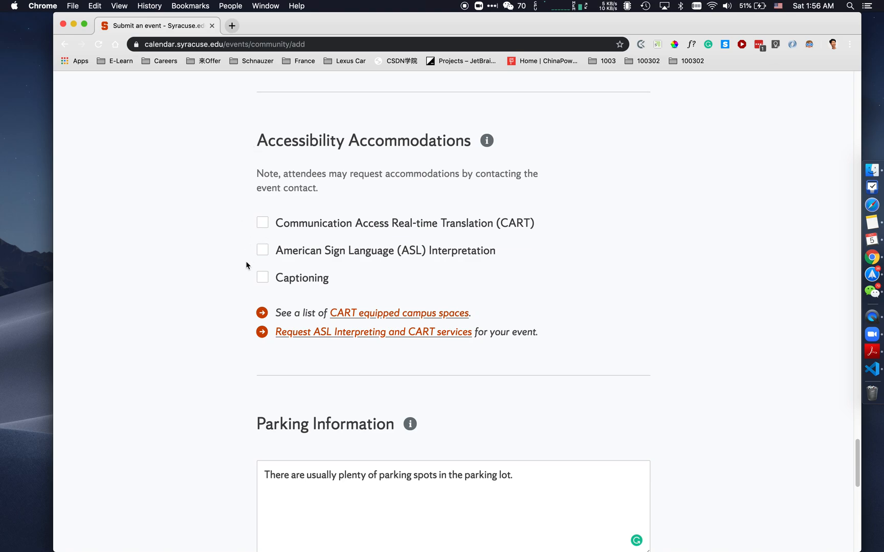
Step: Review the Parking Information text and the Notes for Calendar Admin section, placing the cursor in the notes field
scroll(234, 331, down, 5)
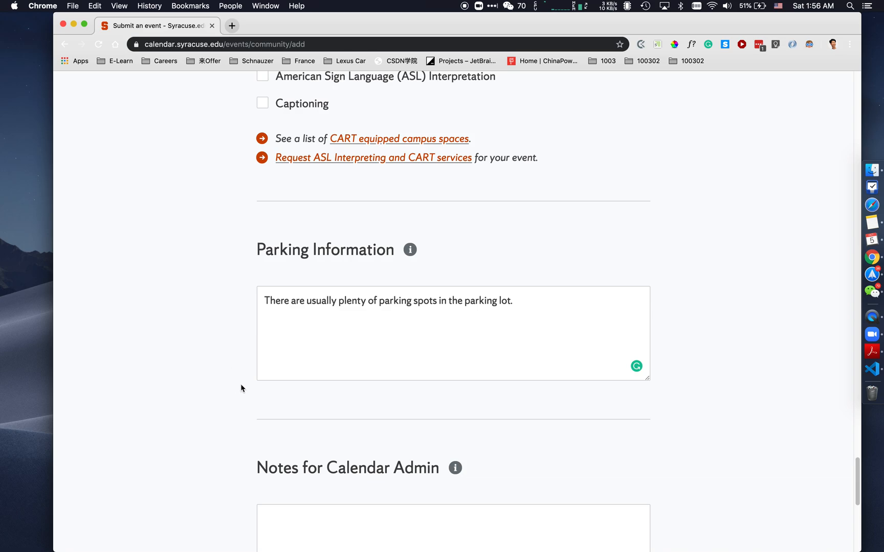
scroll(241, 385, down, 3)
scroll(243, 387, down, 1)
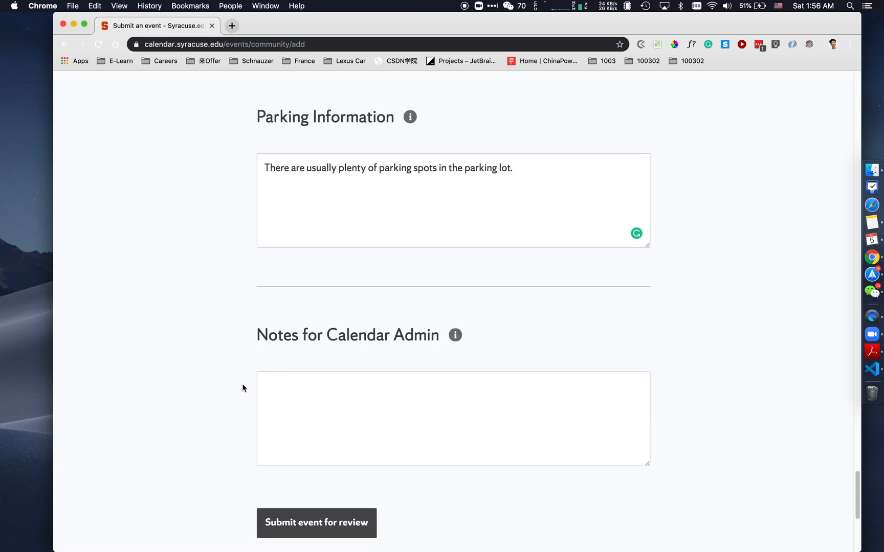
scroll(245, 387, down, 3)
click(277, 353)
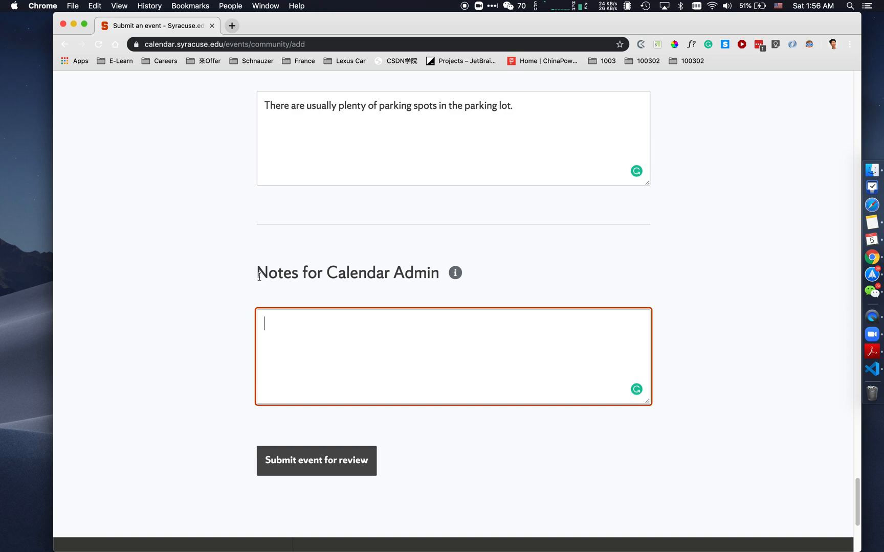
drag(263, 289, 435, 289)
click(527, 274)
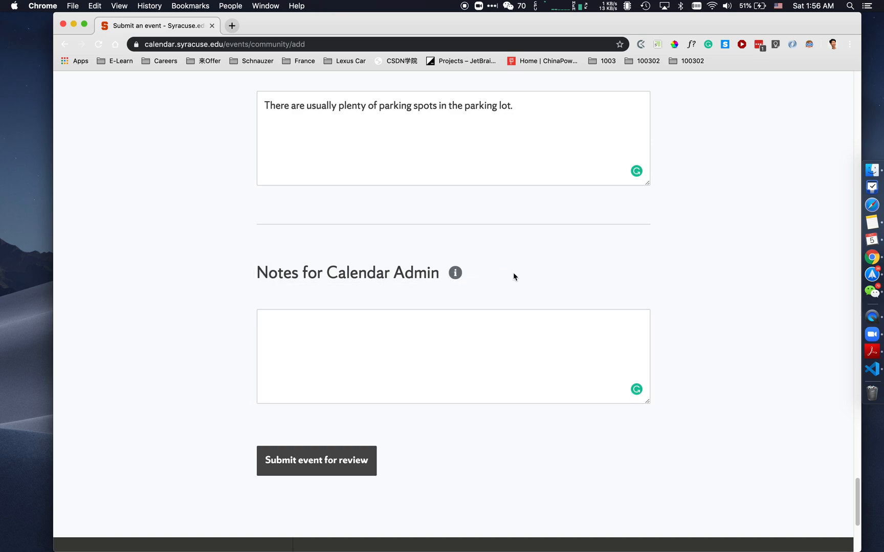
click(499, 339)
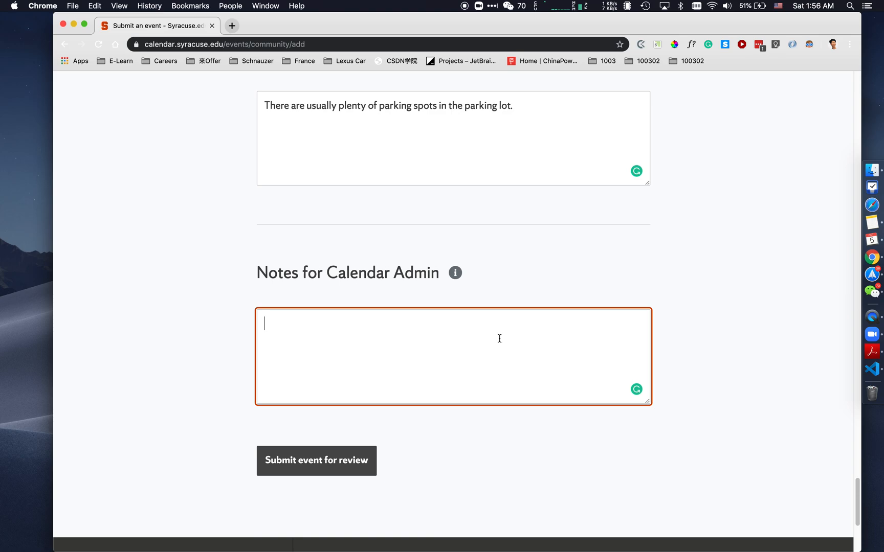
Step: Look over the entire event form once more, from the title down to the calendar admin notes
scroll(500, 338, down, 5)
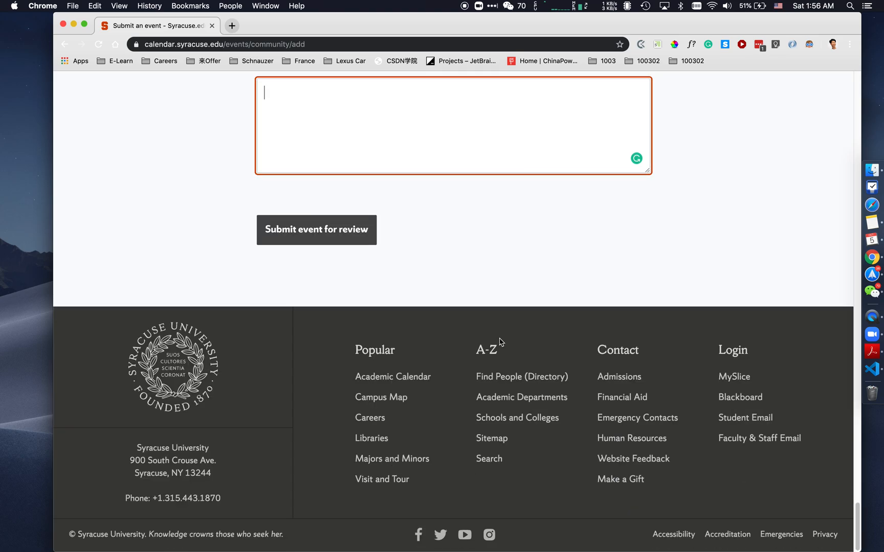
scroll(486, 327, up, 20)
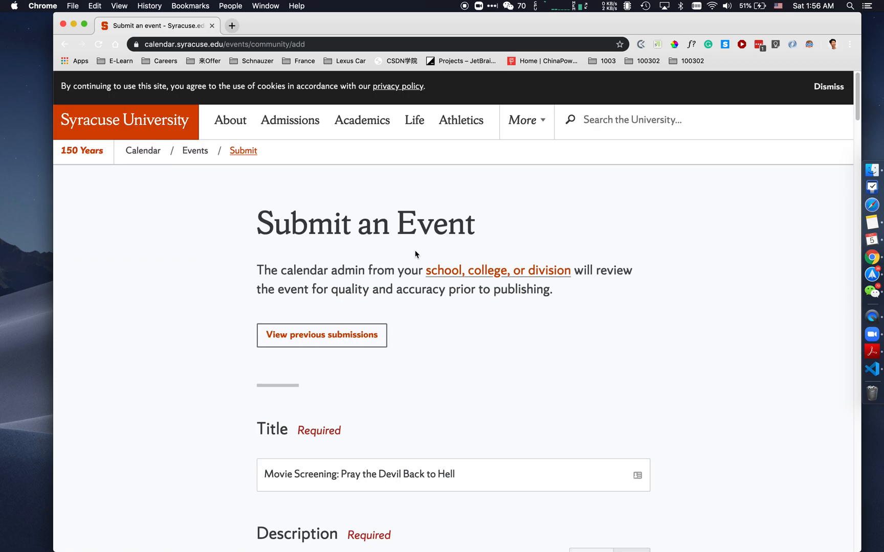
scroll(481, 374, down, 20)
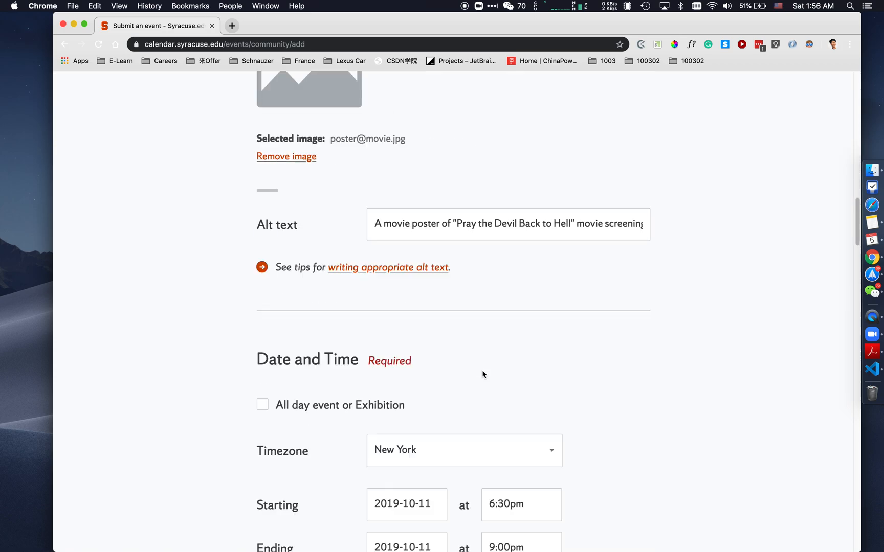
scroll(491, 372, down, 10)
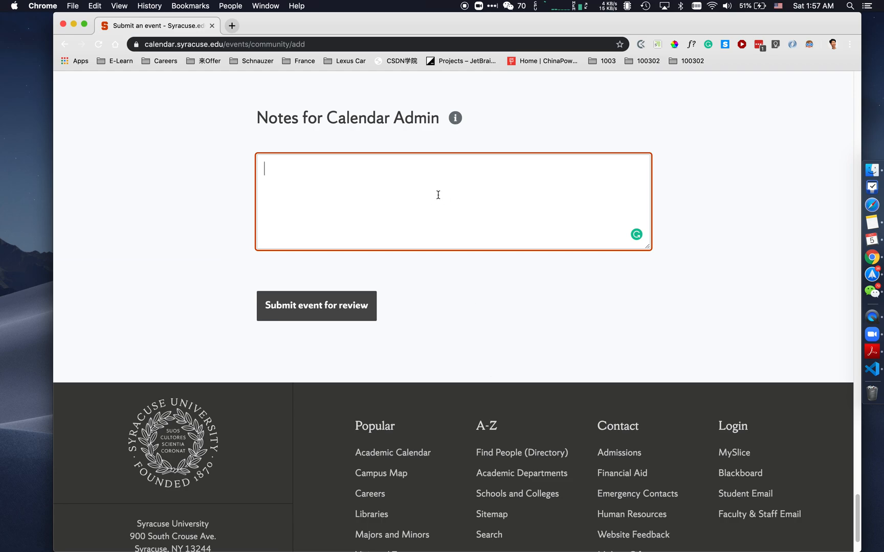
Step: Submit the event for review and highlight the page introduction about the calendar admin's review
scroll(434, 194, up, 1)
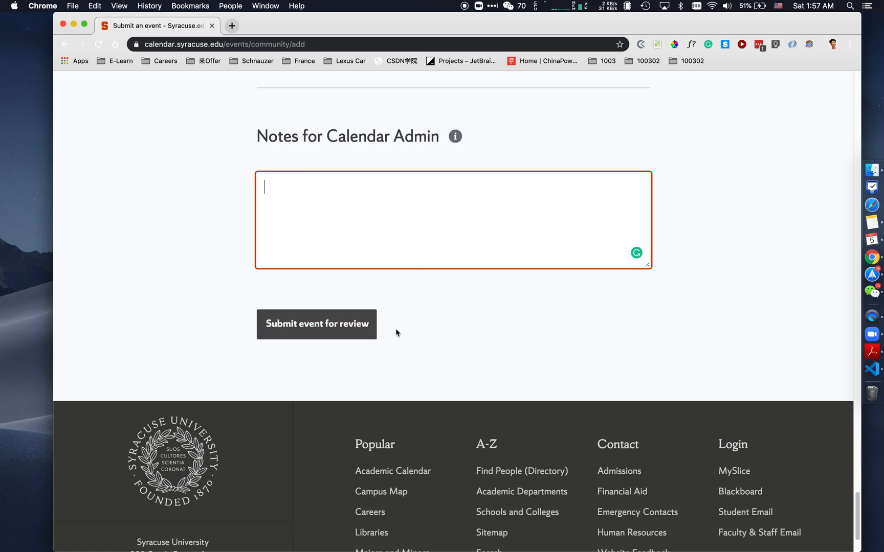
click(367, 333)
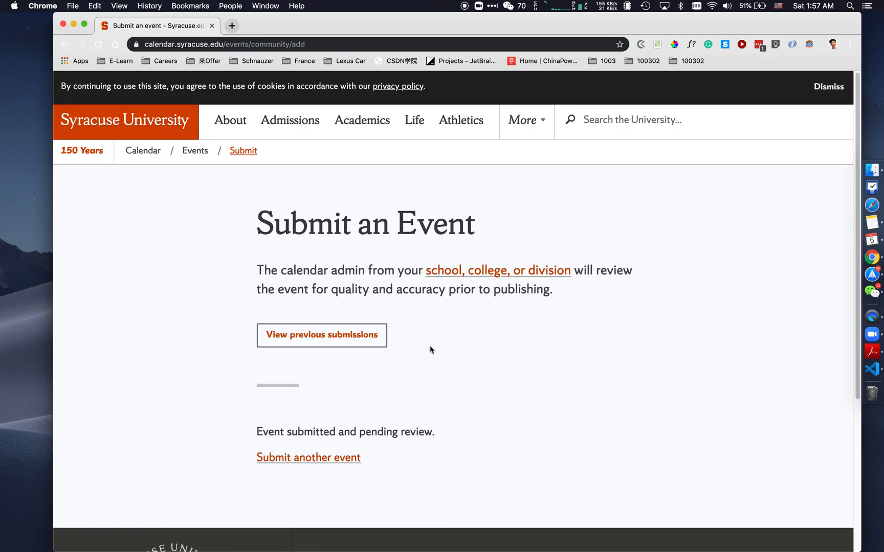
drag(258, 213, 513, 311)
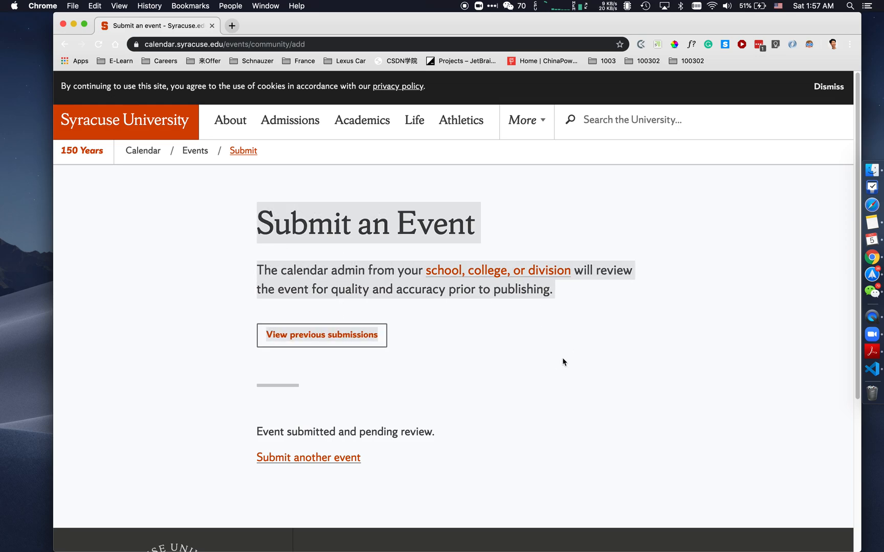
click(542, 360)
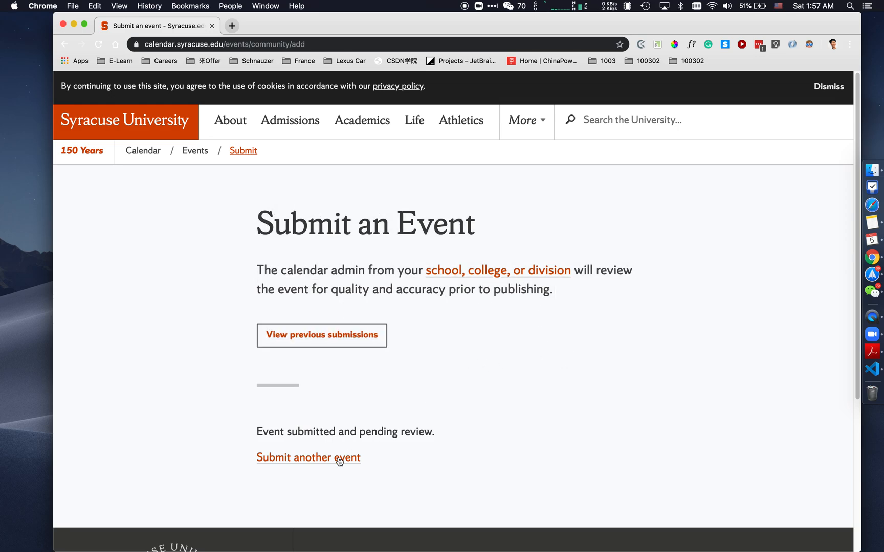